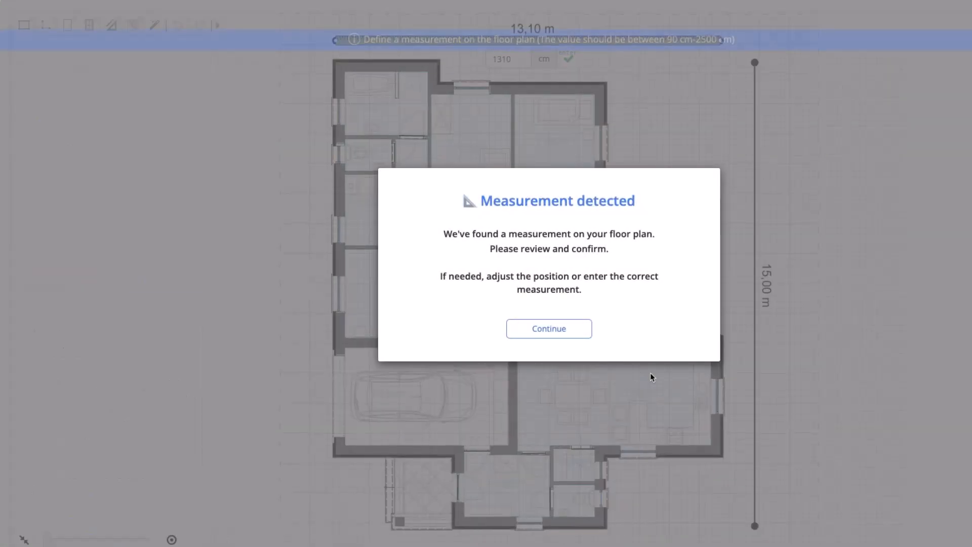
Align the ruler with the overall width dimension on the floor plan and confirm its length as 1310 cm
click(566, 328)
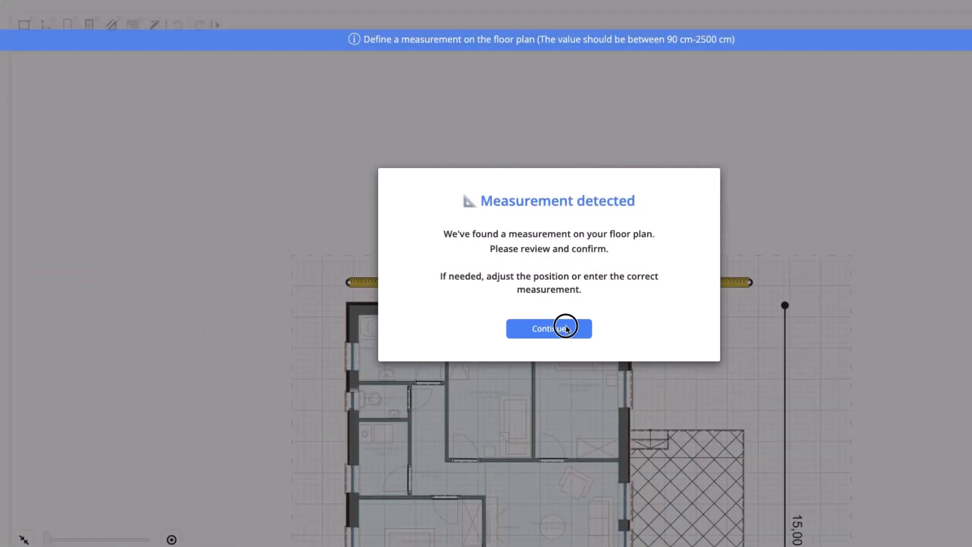
mouse_move(349, 282)
mouse_down()
mouse_move(352, 309)
mouse_move(347, 289)
mouse_up()
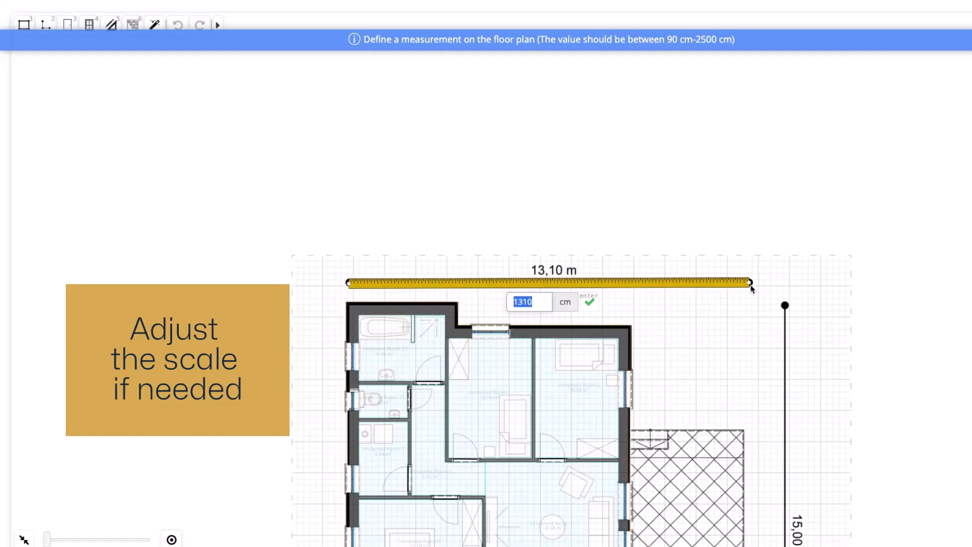
drag(750, 285, 735, 329)
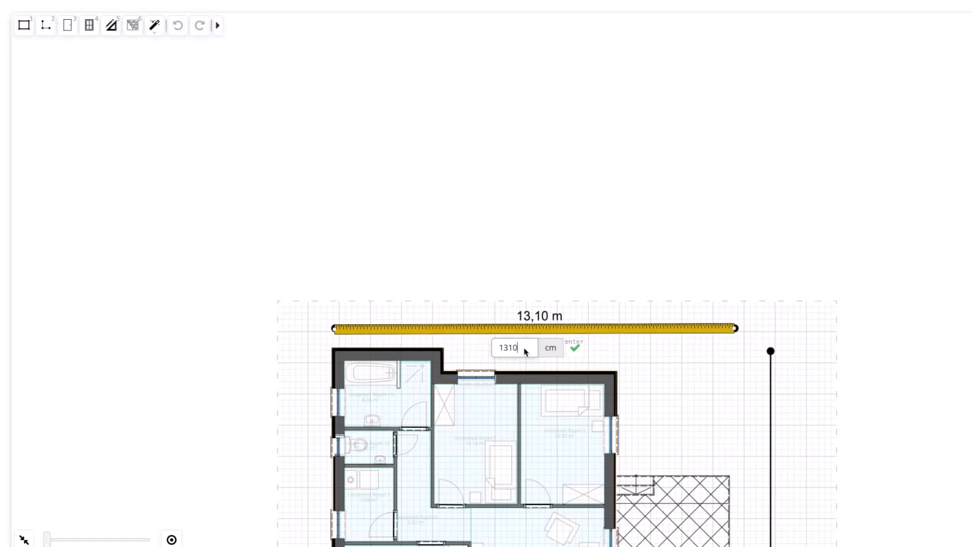
click(576, 351)
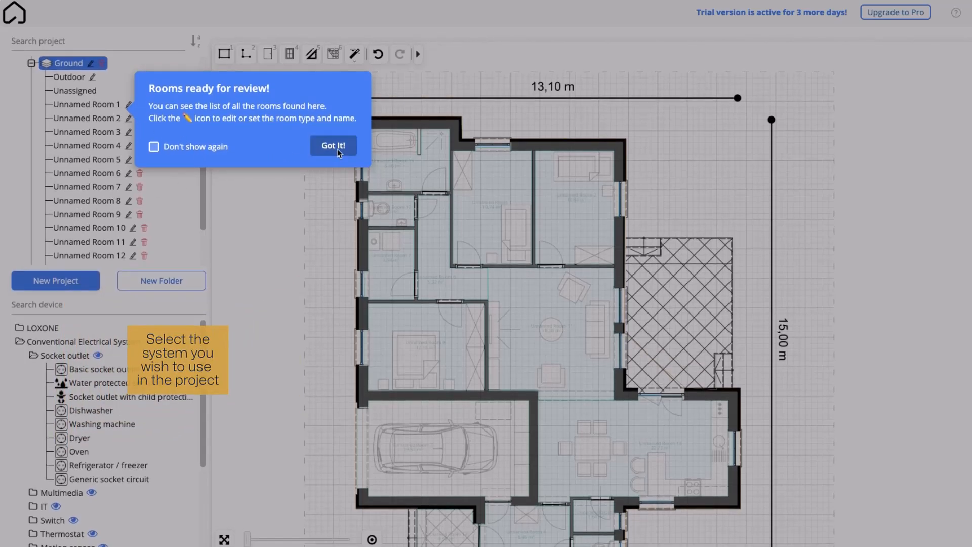
Auto-plan the devices with the Loxone plan type and open the generated offer
click(333, 147)
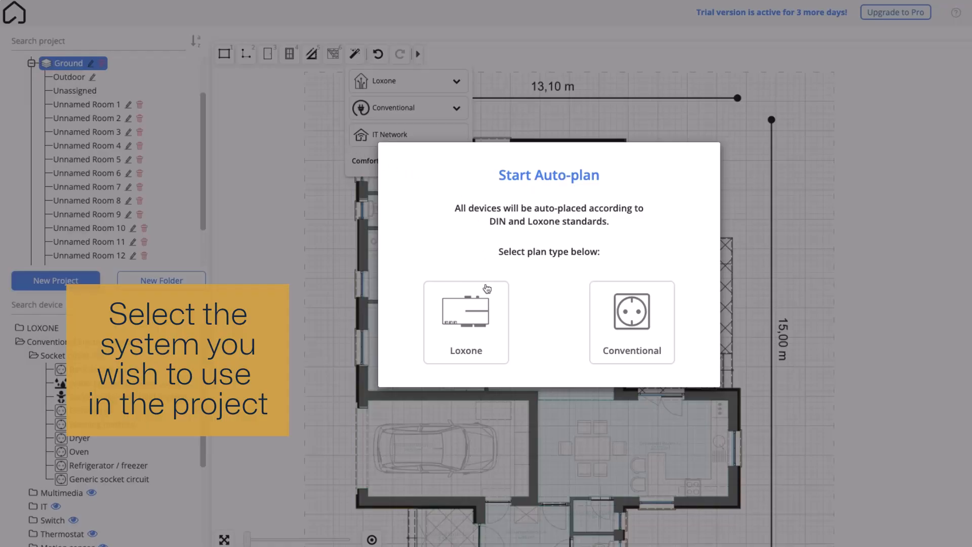
click(481, 337)
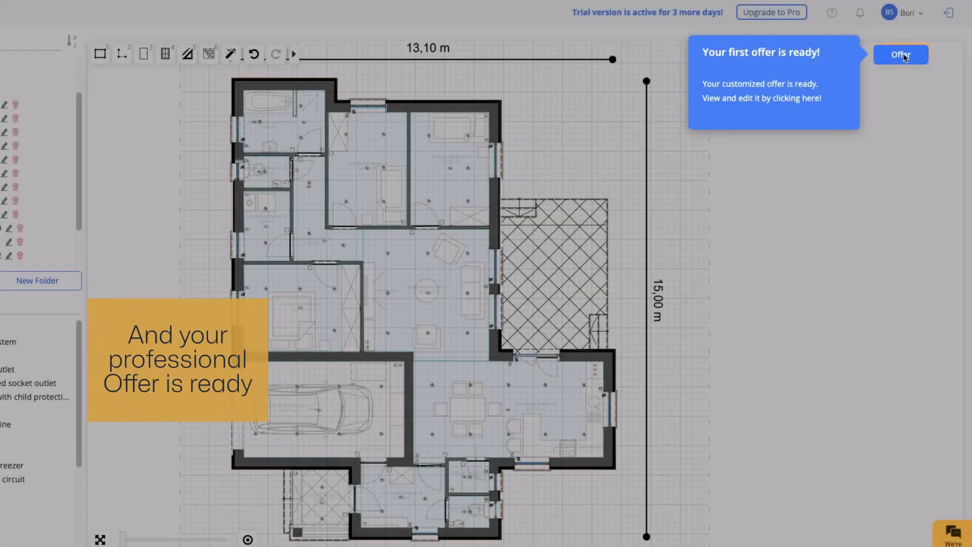
click(903, 56)
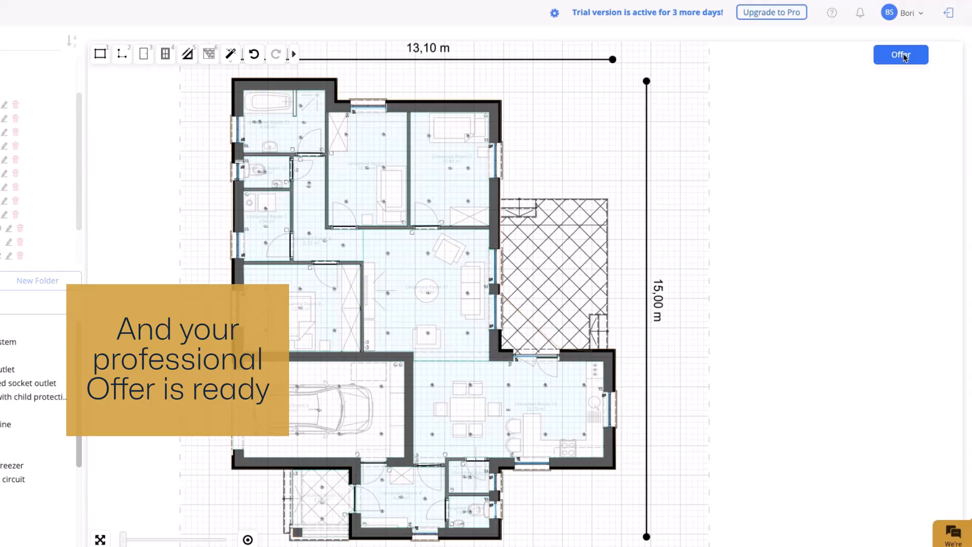
click(902, 55)
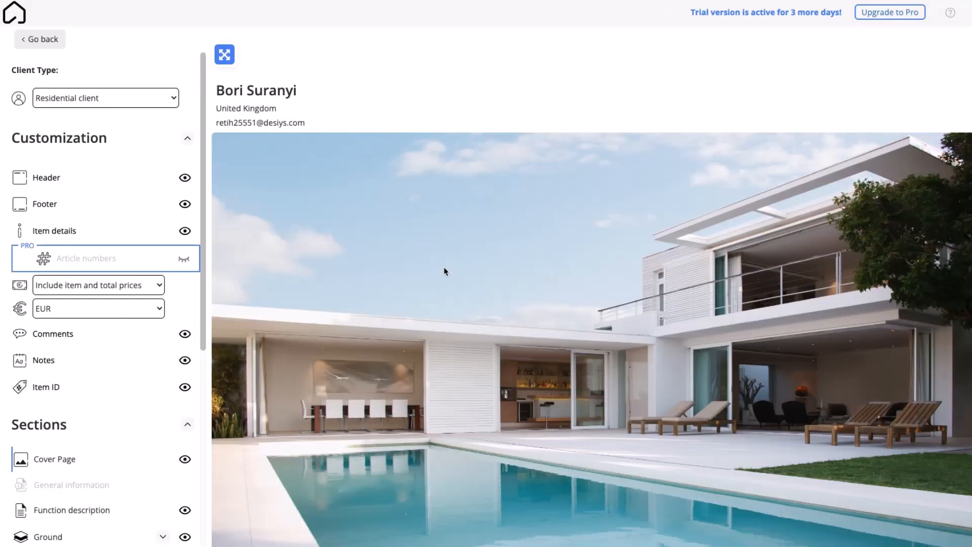
Review the offer's cover page, function descriptions, floor and wiring plans, and the product lists of the individual rooms
scroll(389, 262, down, 10)
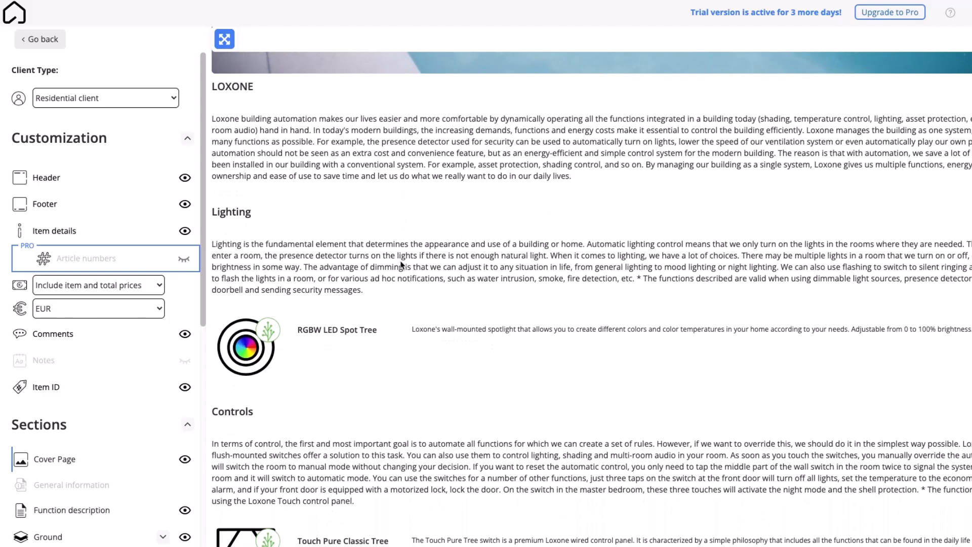
scroll(401, 264, down, 15)
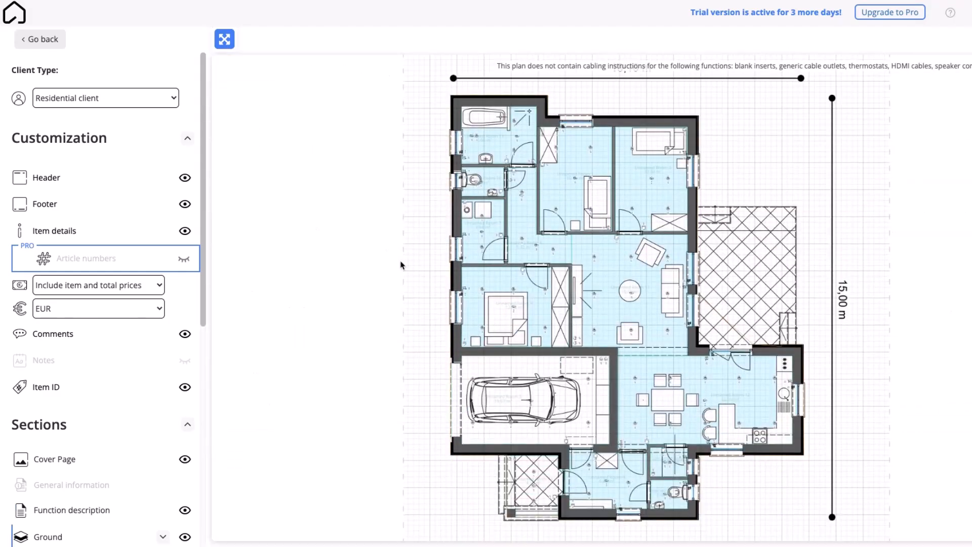
scroll(401, 263, down, 15)
scroll(400, 264, up, 5)
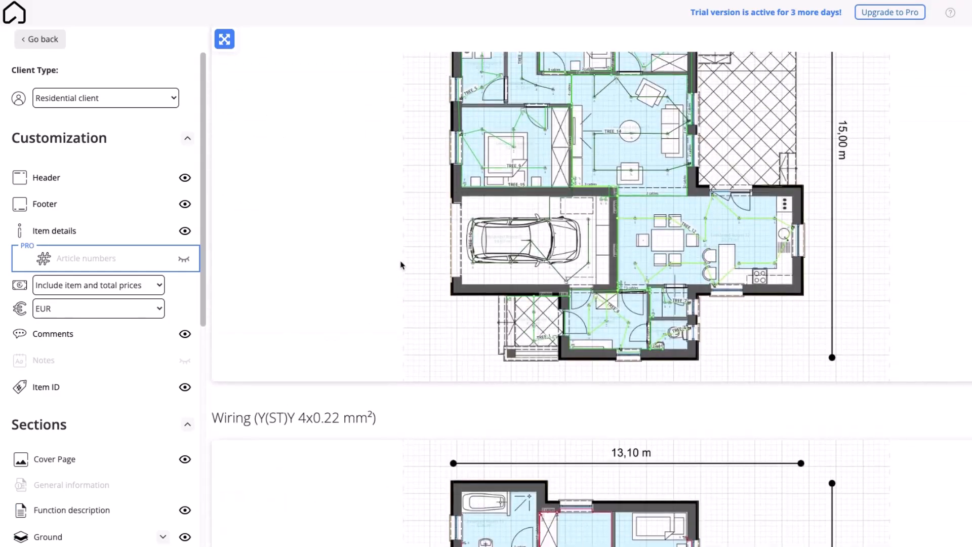
scroll(400, 265, down, 8)
scroll(638, 256, down, 20)
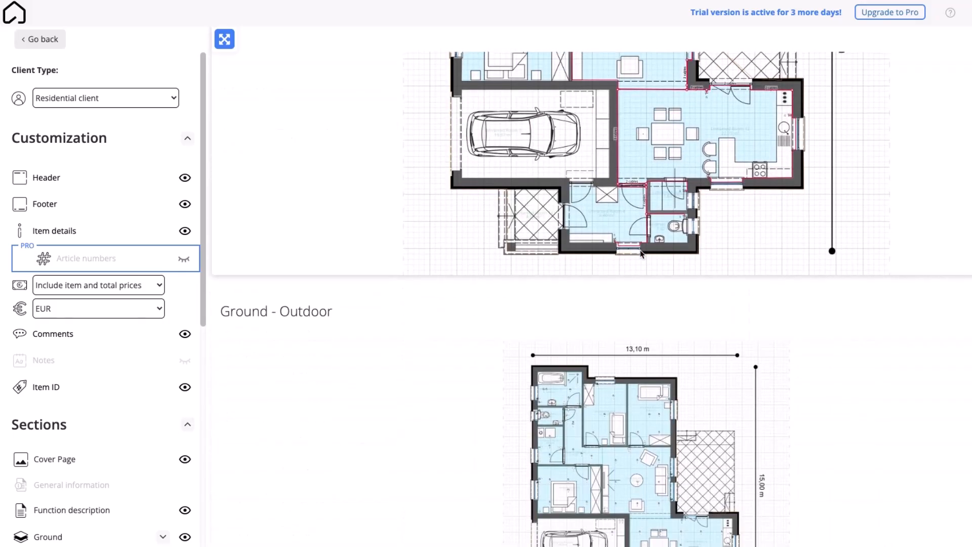
scroll(641, 253, down, 4)
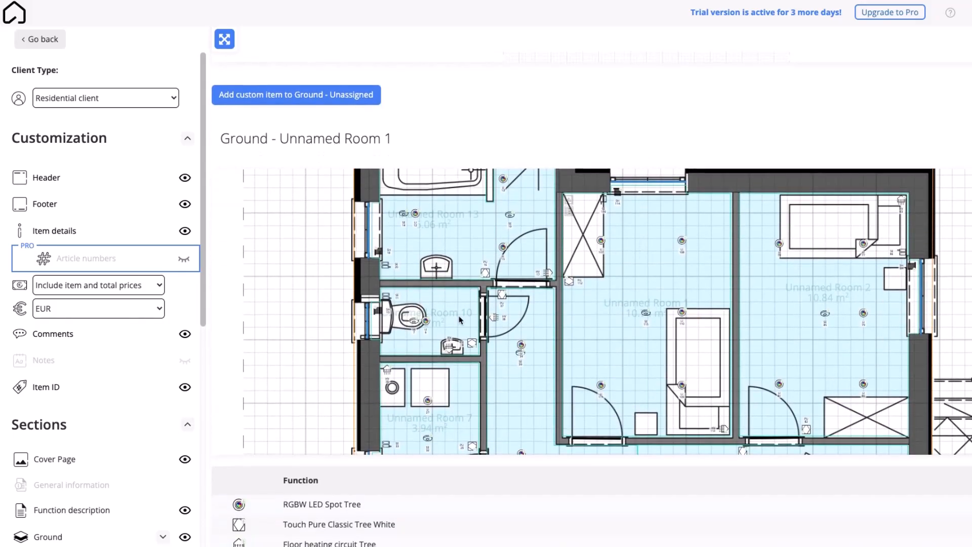
scroll(531, 259, down, 10)
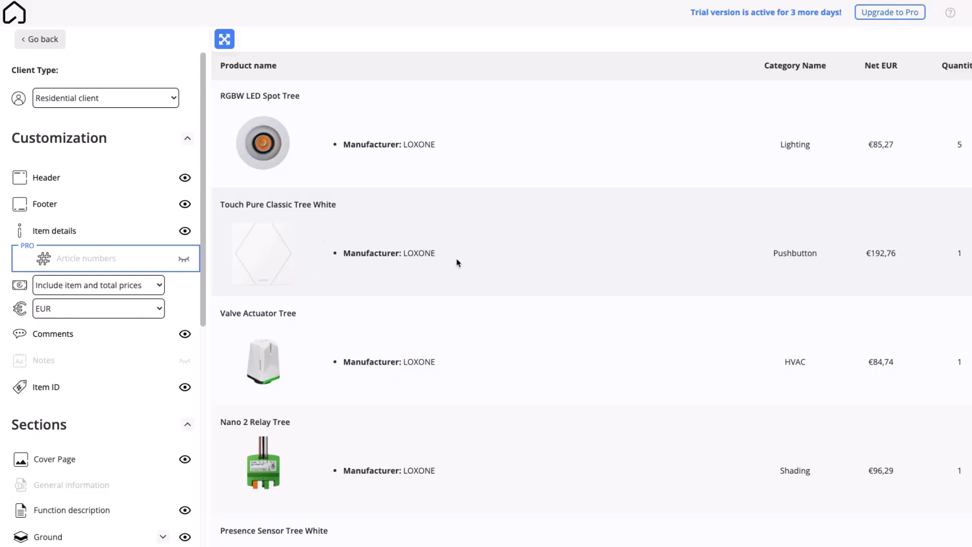
scroll(458, 263, down, 20)
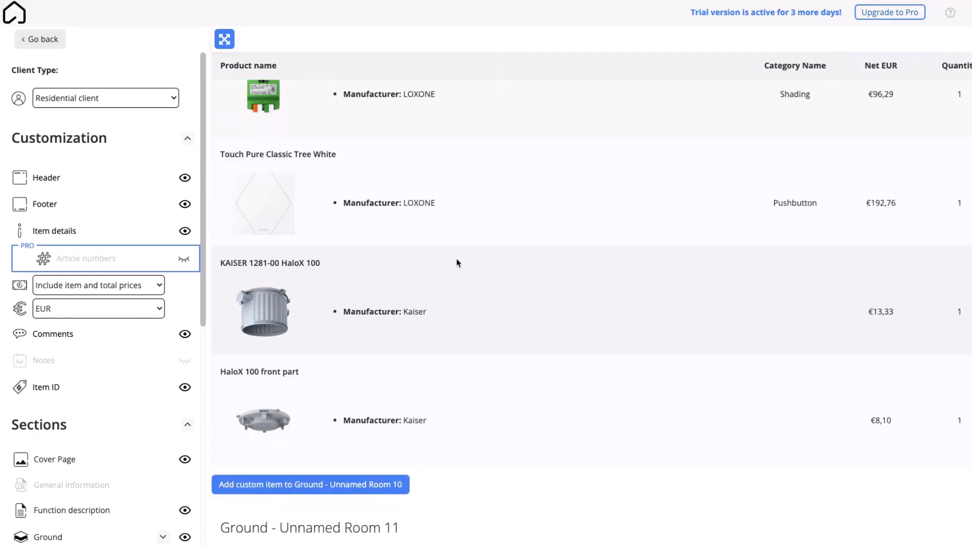
scroll(458, 262, down, 8)
scroll(110, 428, down, 3)
Examine the offer's DIN devices, conventional cabinet devices, IT products and Bill of Materials sections
click(79, 442)
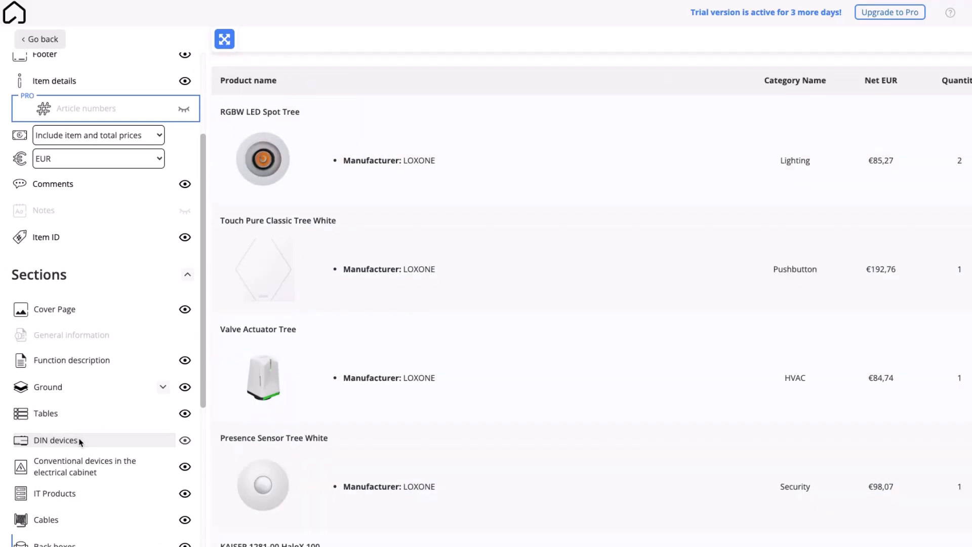
scroll(296, 151, up, 1)
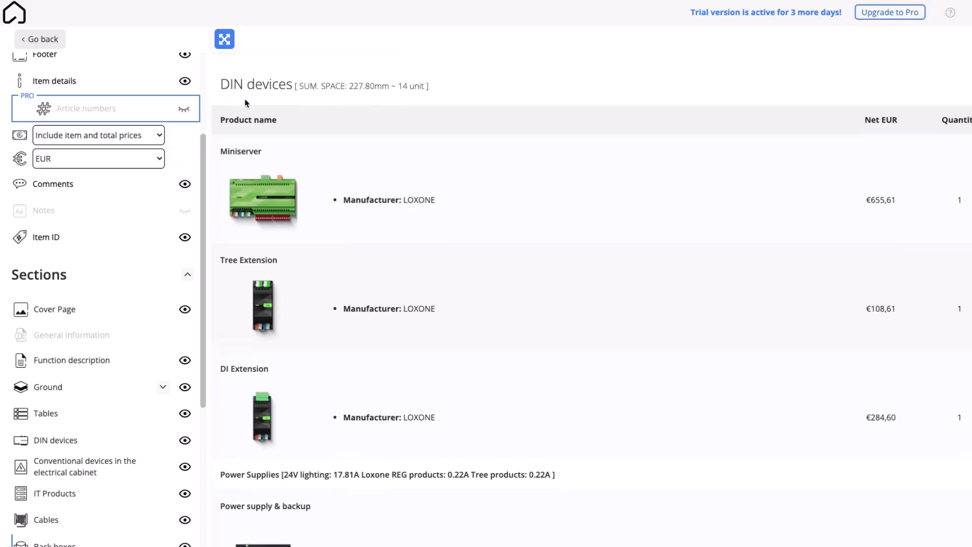
scroll(109, 501, down, 1)
click(44, 419)
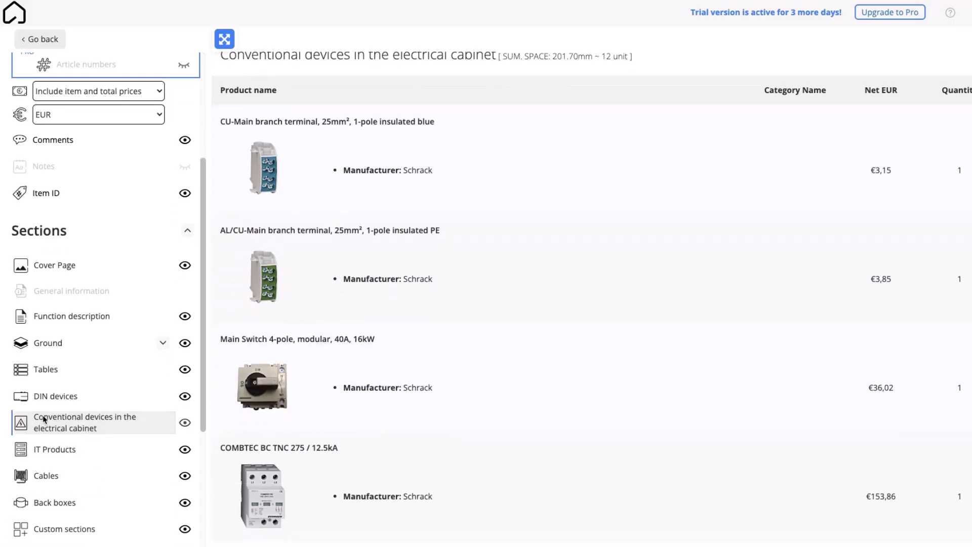
click(54, 448)
scroll(88, 427, down, 5)
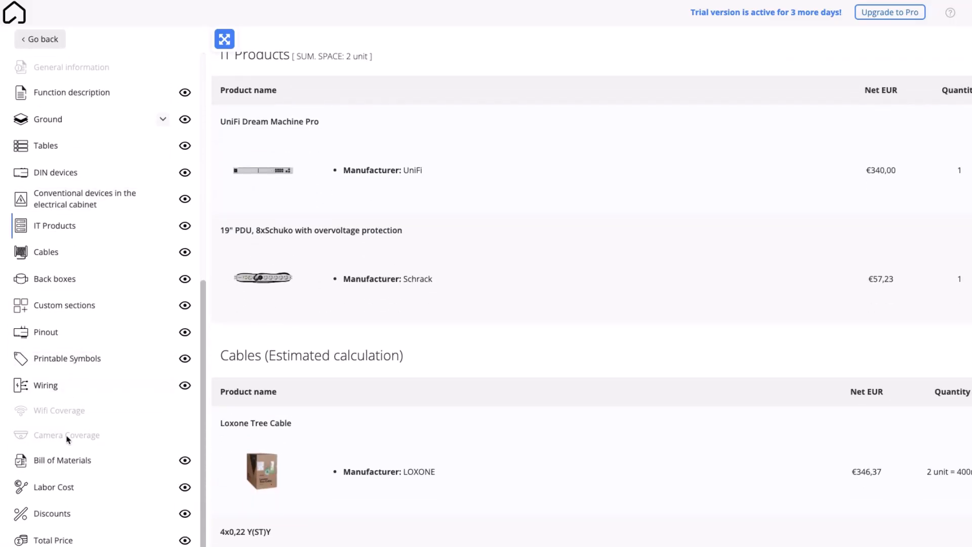
click(81, 462)
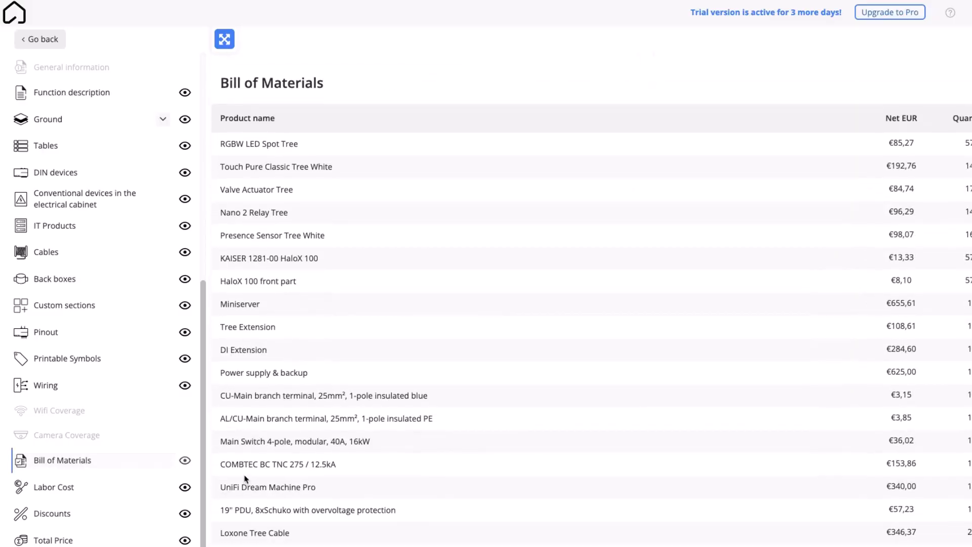
Apply a 10% discount to all devices in the offer and check the total price section
scroll(744, 286, down, 6)
scroll(886, 422, down, 7)
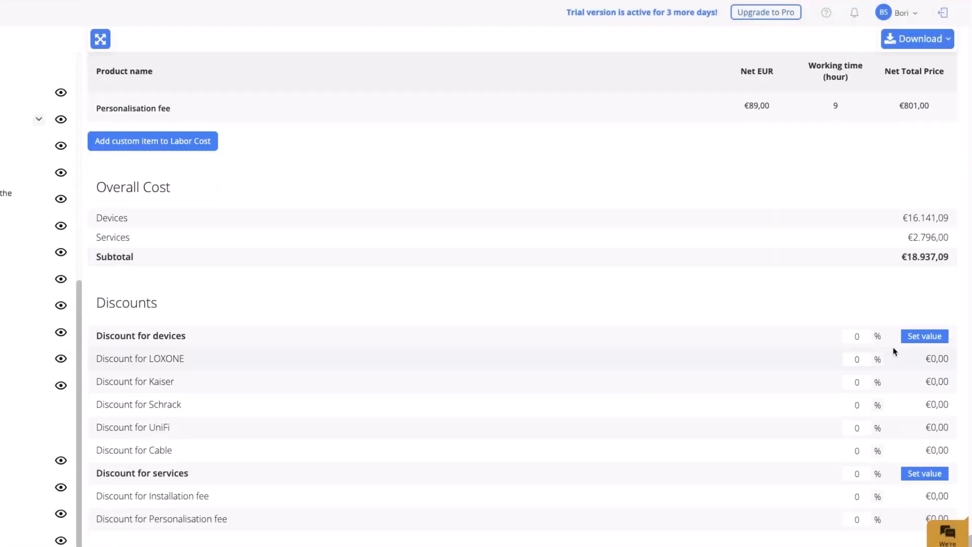
click(857, 336)
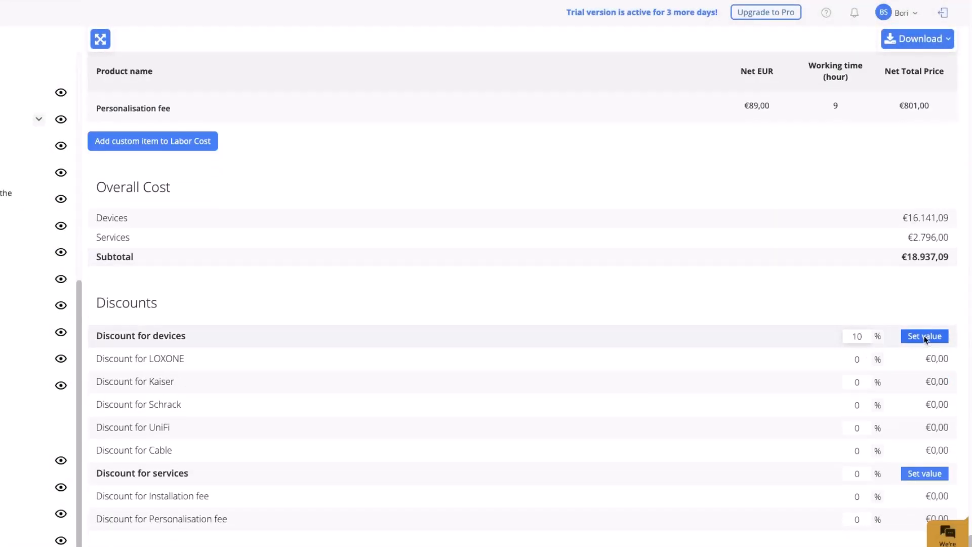
scroll(861, 334, down, 3)
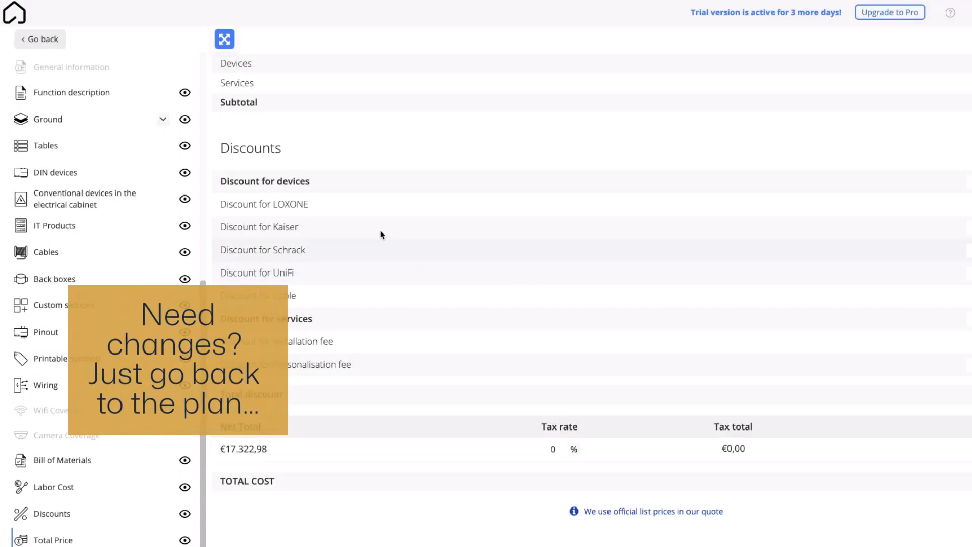
Return to the plan and replace the Touch Pure Classic Tree White switches with Touch for Nano Anthracite across the whole floor
click(49, 39)
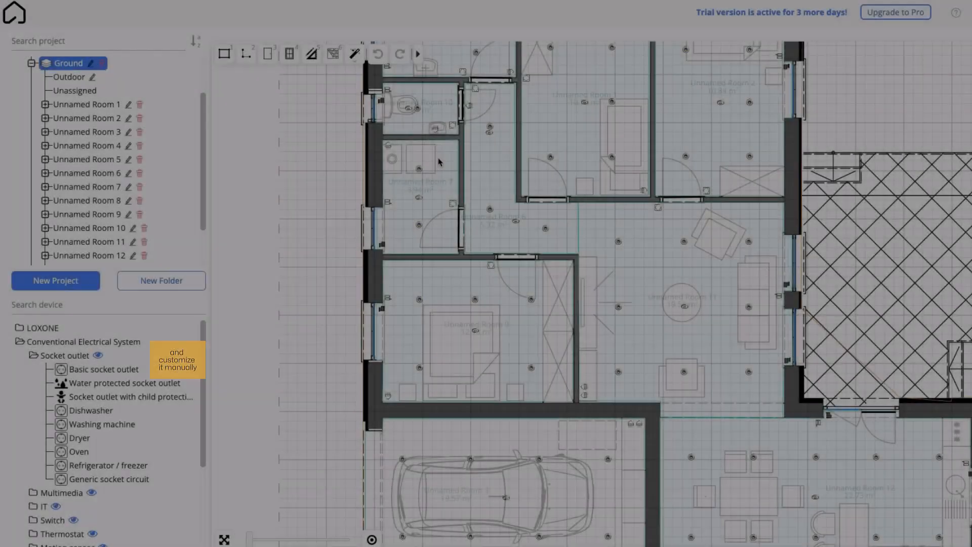
scroll(449, 162, up, 3)
scroll(469, 278, up, 5)
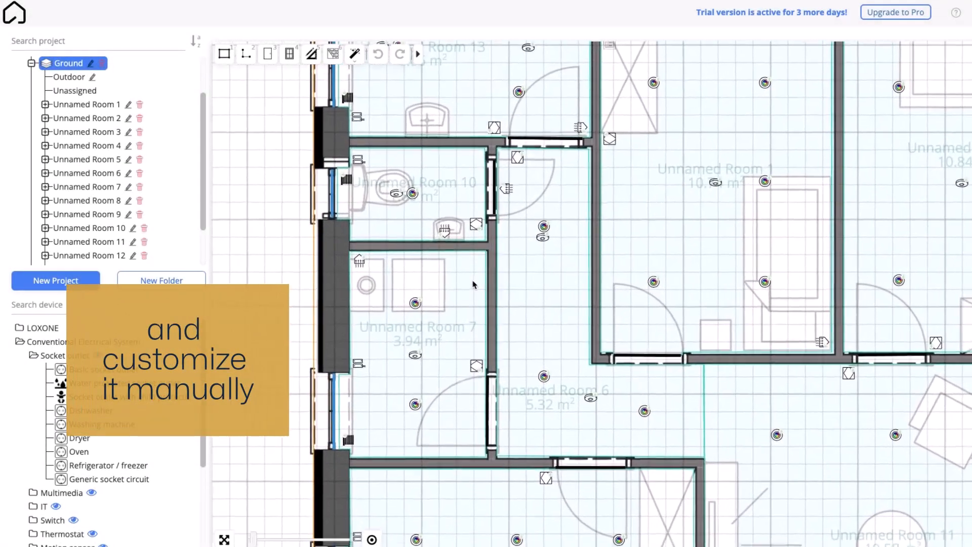
click(476, 223)
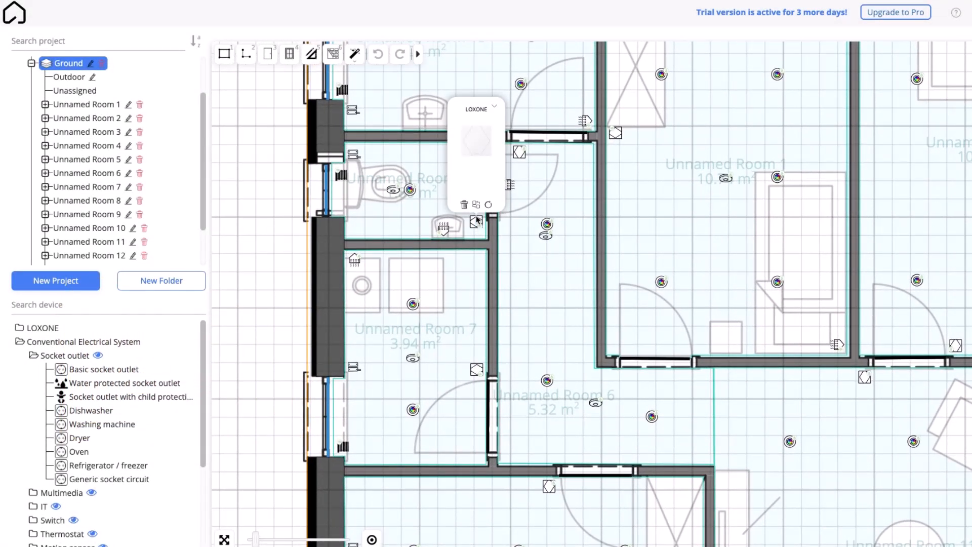
click(477, 206)
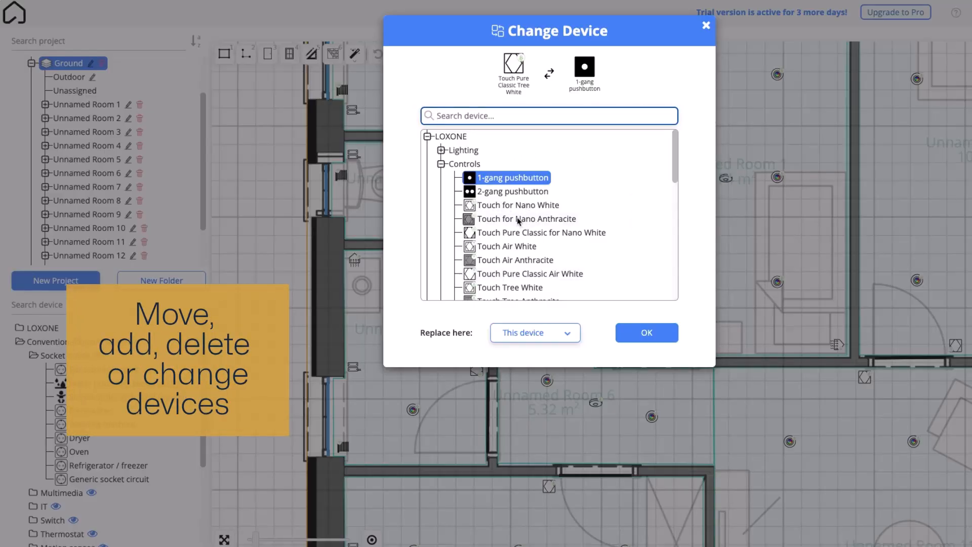
click(531, 336)
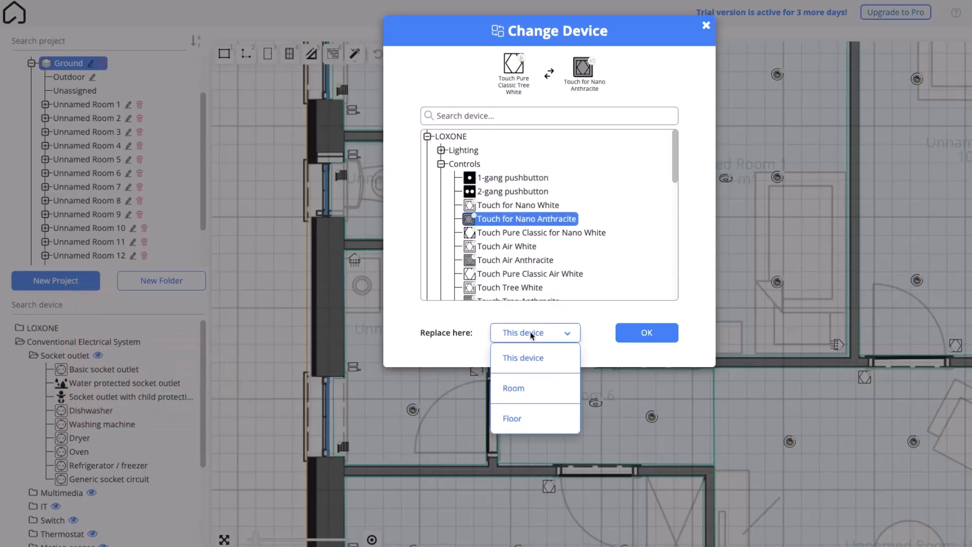
click(536, 419)
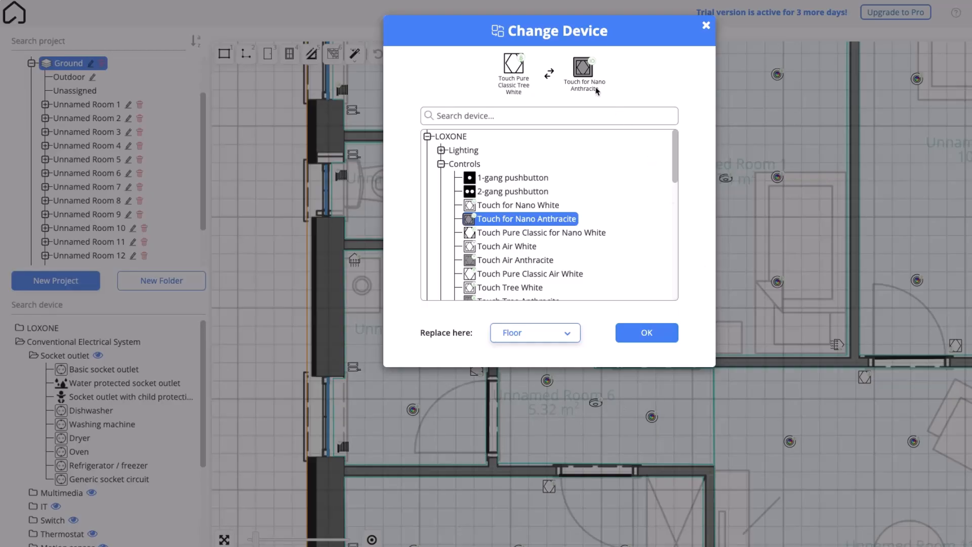
click(637, 336)
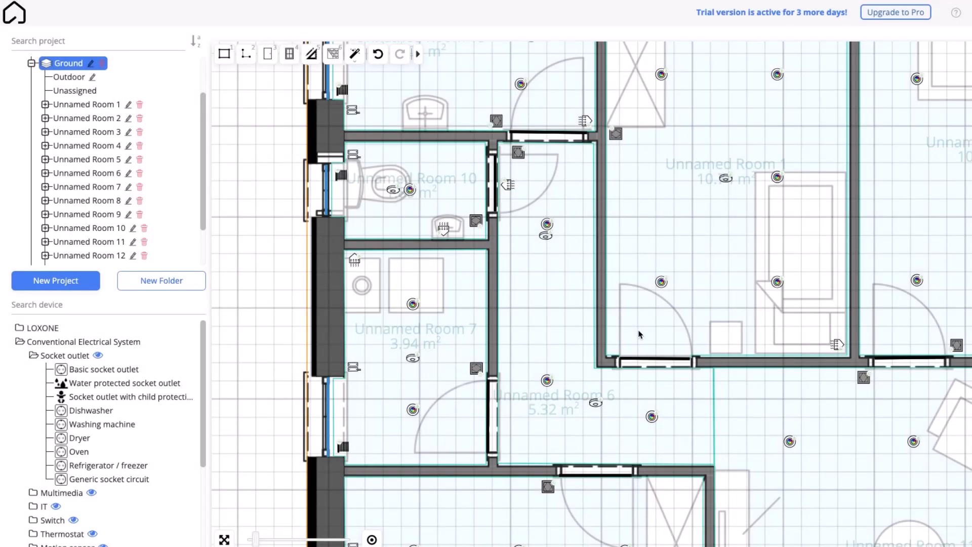
Rename Unnamed Room 1 on the ground floor as Bedroom 1 and set its room type to Bedroom
scroll(640, 335, down, 5)
scroll(698, 158, up, 2)
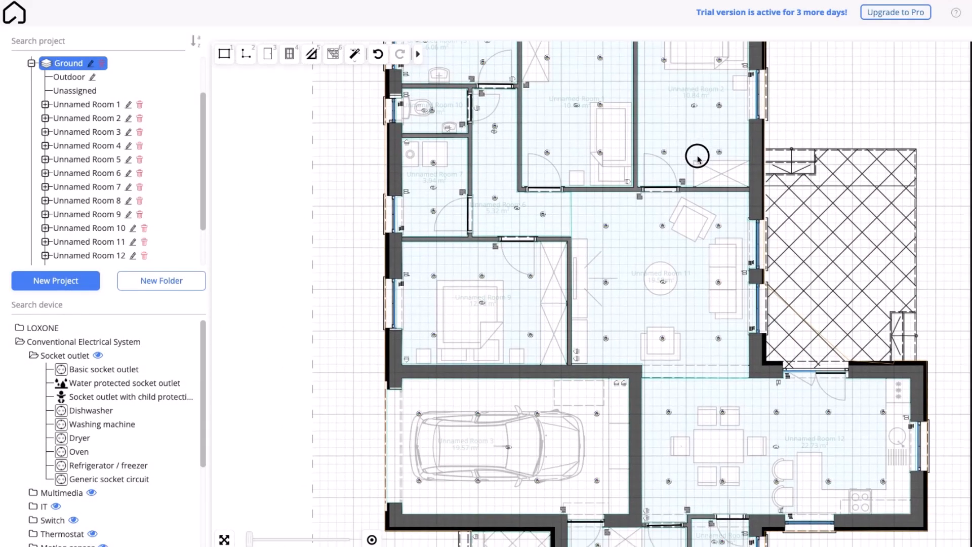
scroll(698, 158, down, 3)
scroll(727, 163, up, 2)
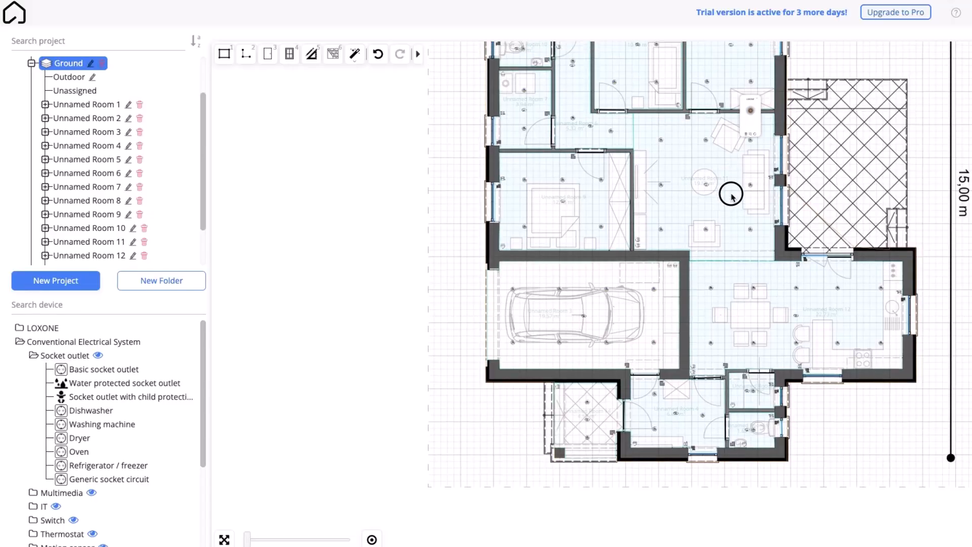
drag(732, 196, 732, 271)
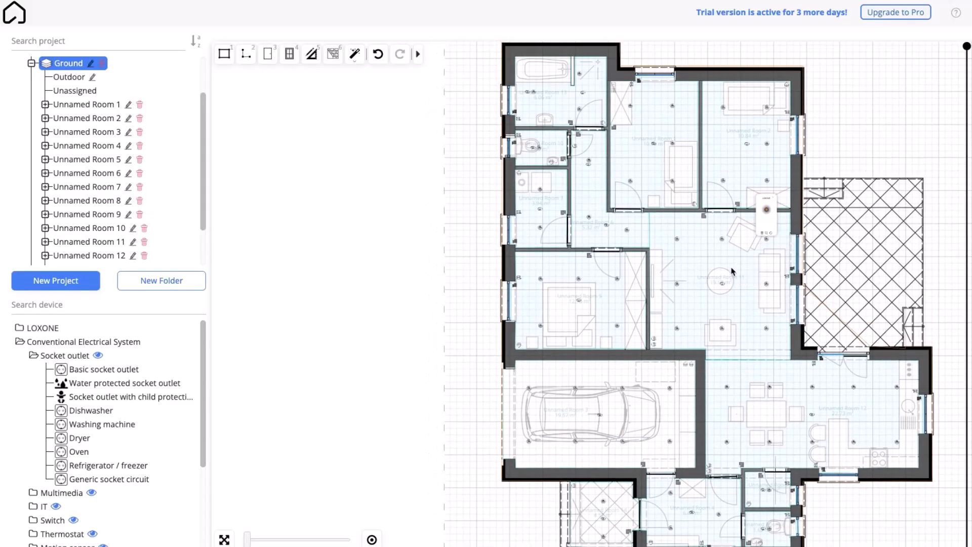
click(129, 105)
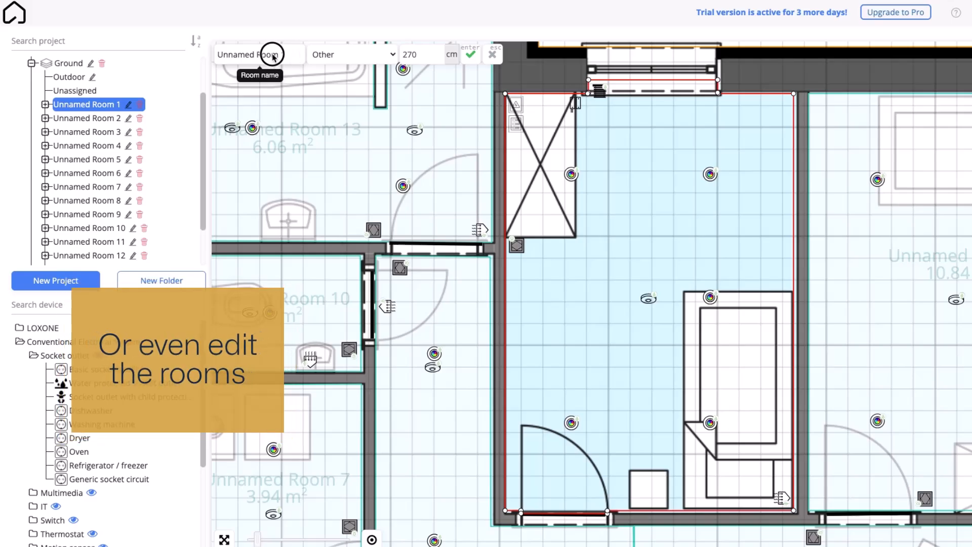
key(ctrl+a)
text(B)
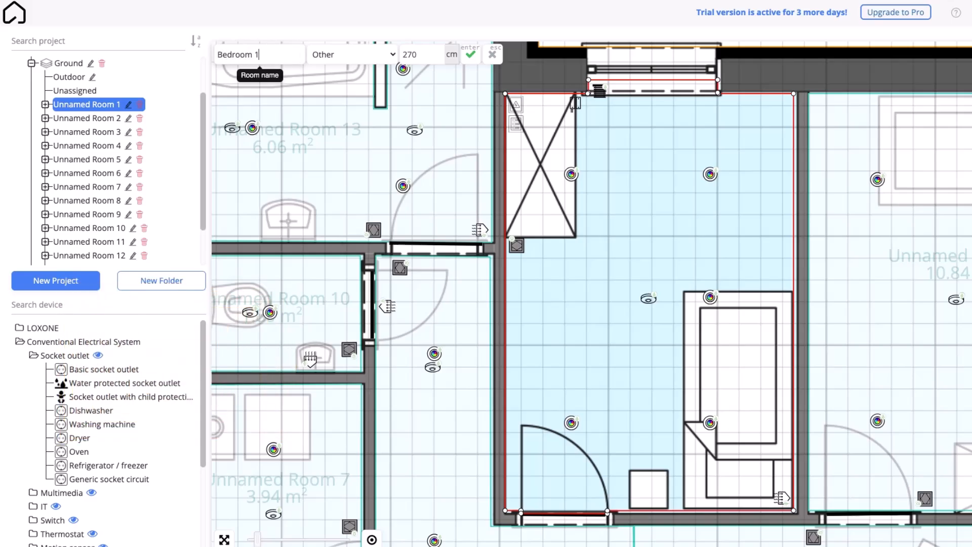
click(333, 56)
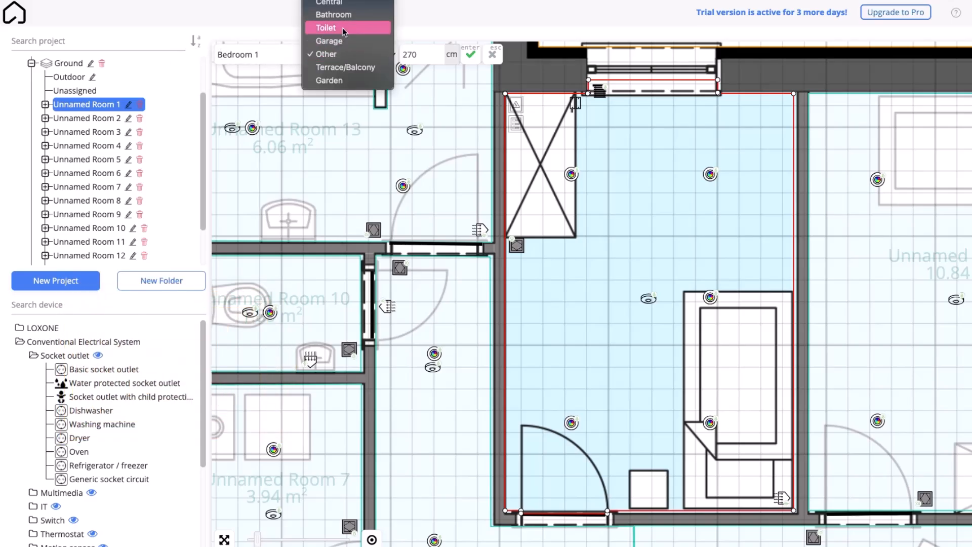
click(326, 54)
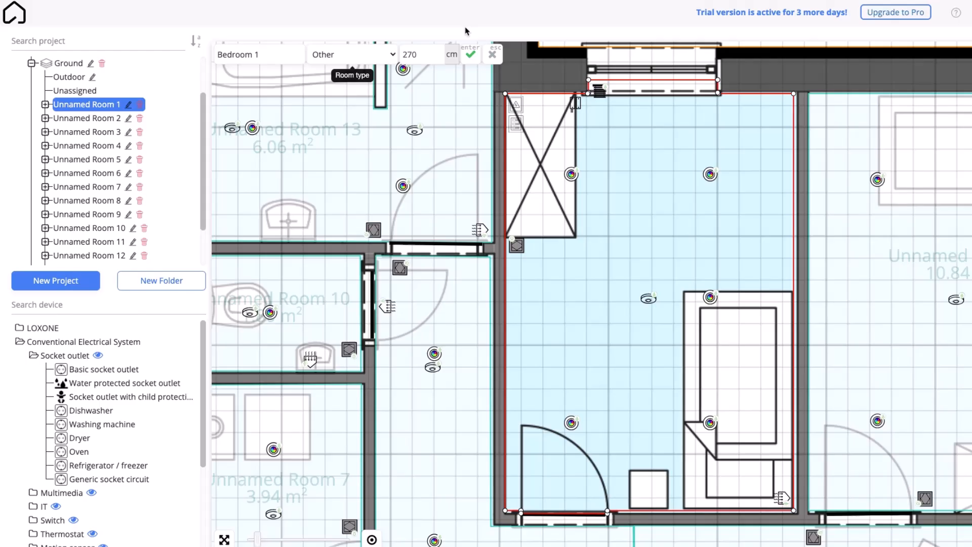
click(470, 54)
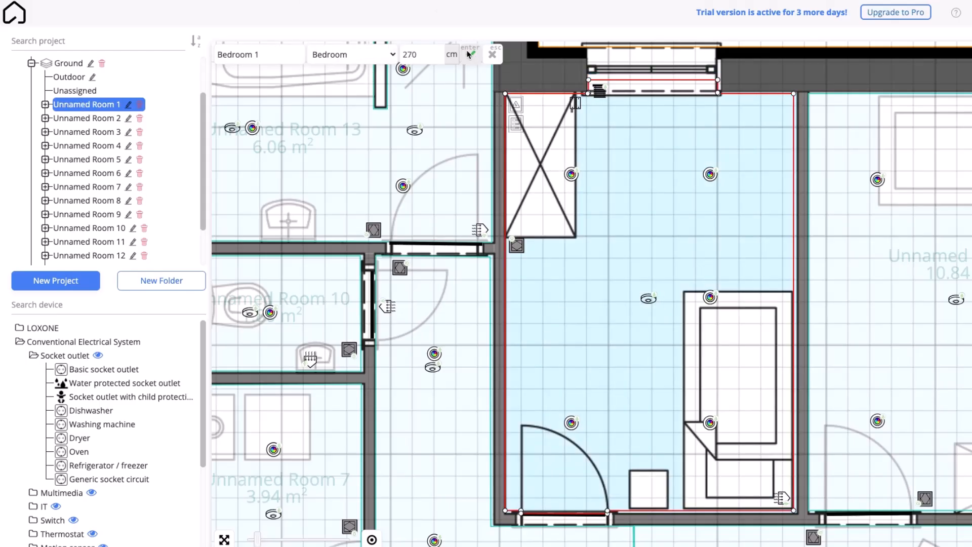
click(470, 54)
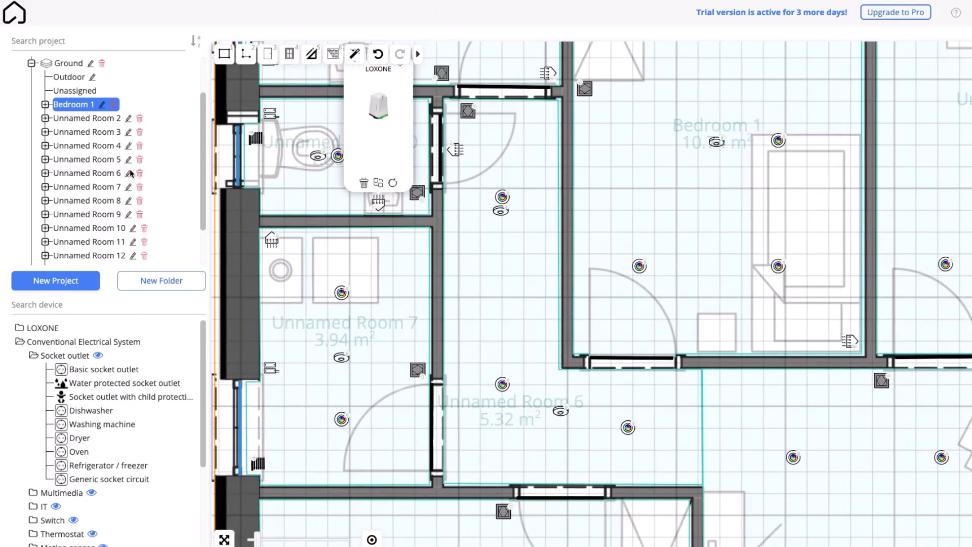
Rename Unnamed Room 6 as Toilet and set its room type to Toilet
click(129, 174)
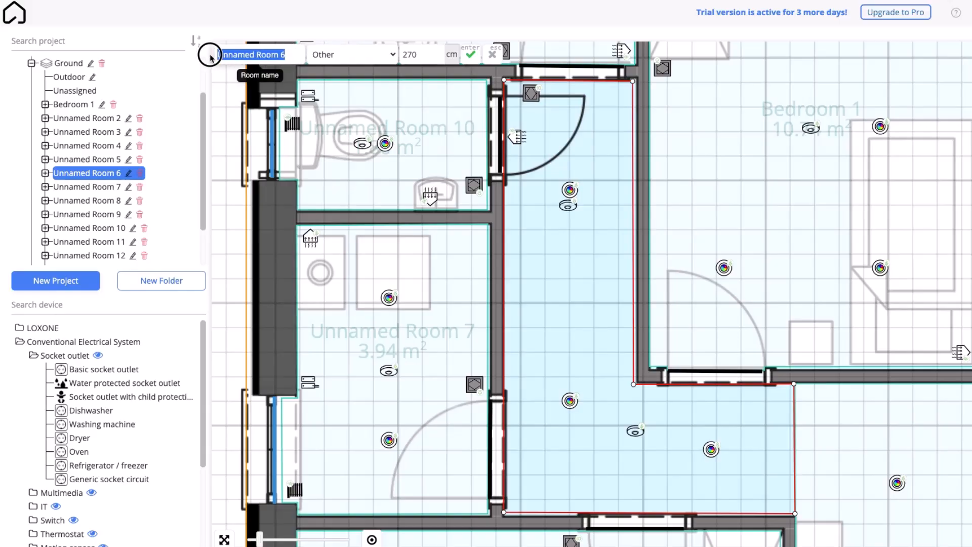
click(362, 55)
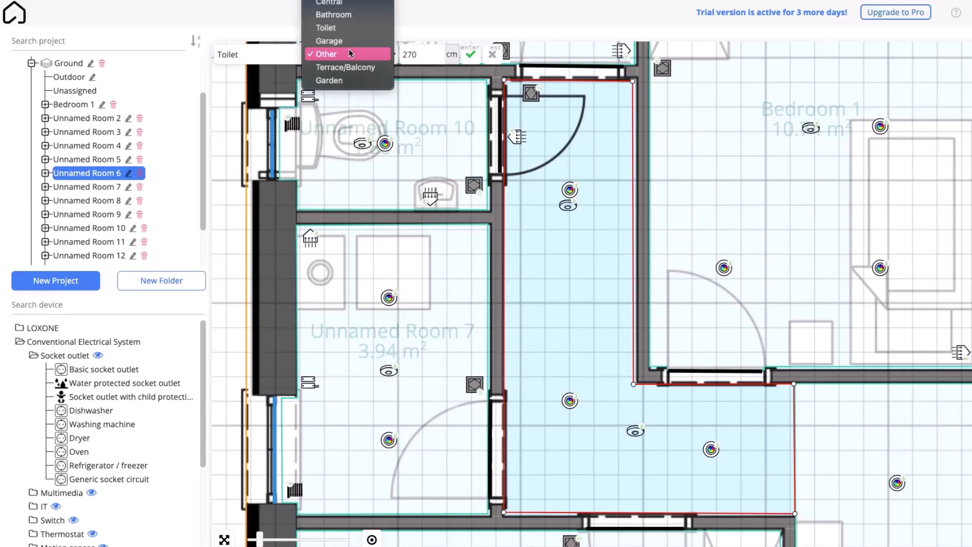
click(329, 27)
click(470, 55)
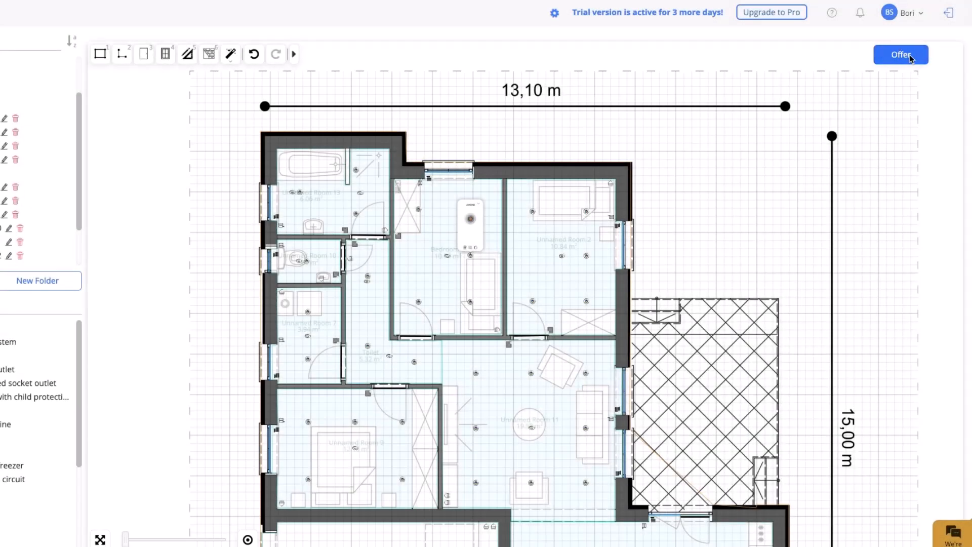
Open the offer and check the floor plans and the product lists of Bedroom 1 and Toilet for the room and switch changes
click(909, 56)
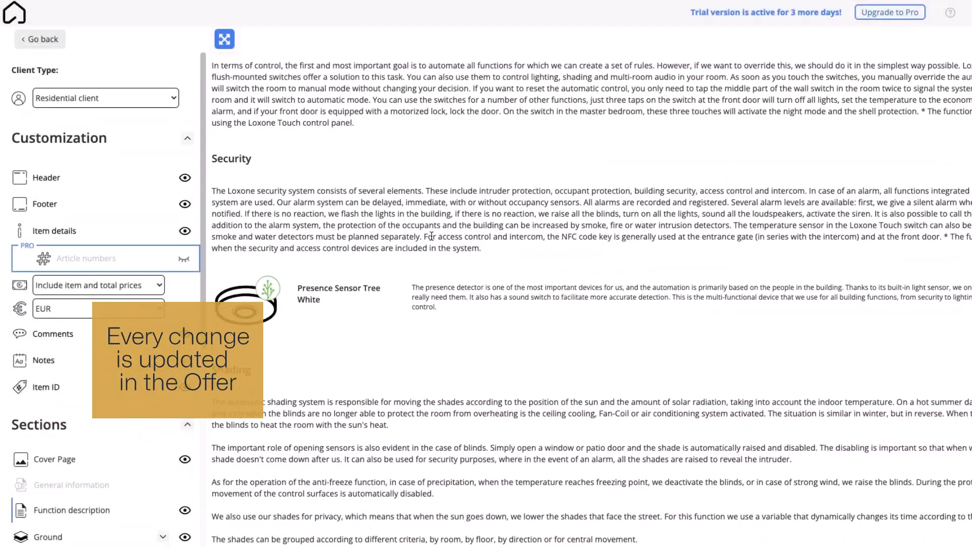
scroll(431, 236, down, 10)
scroll(432, 236, down, 15)
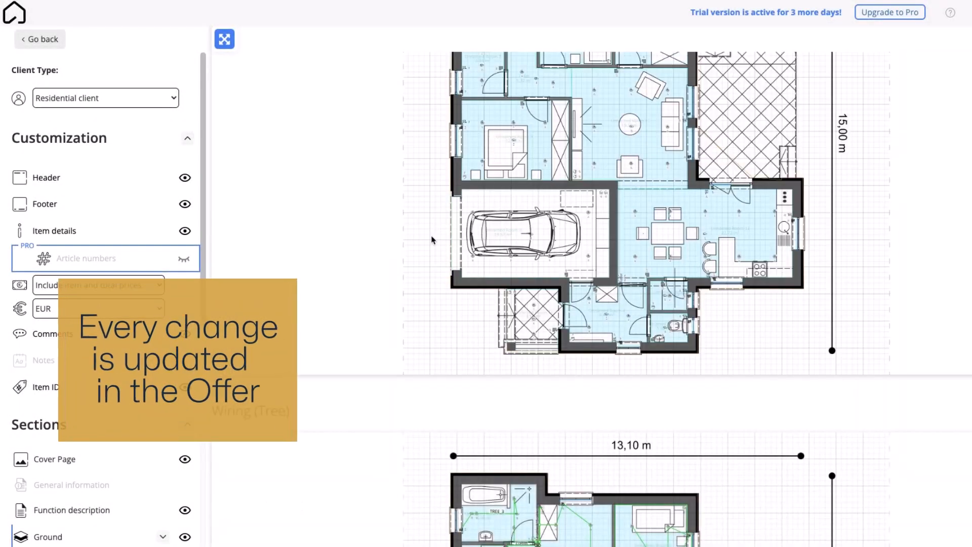
scroll(432, 240, down, 15)
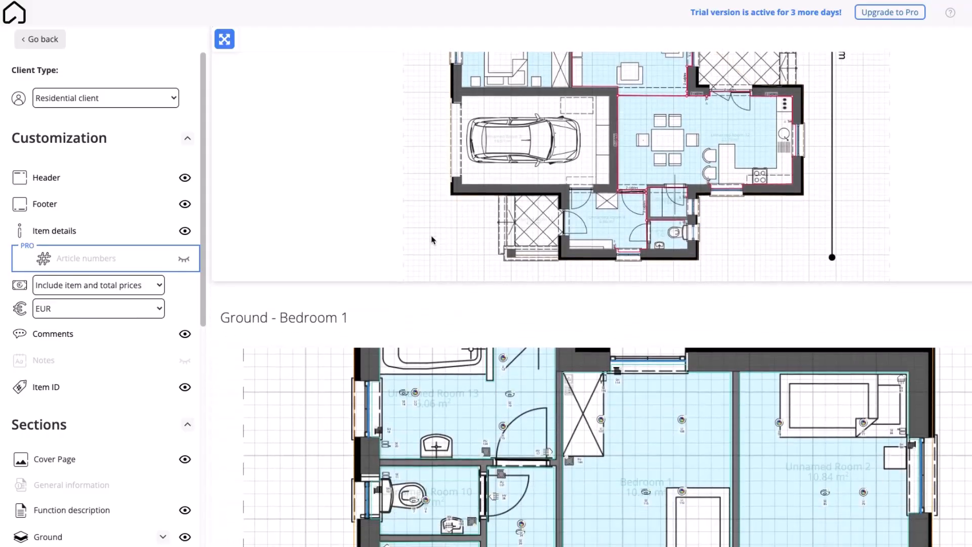
scroll(432, 240, down, 8)
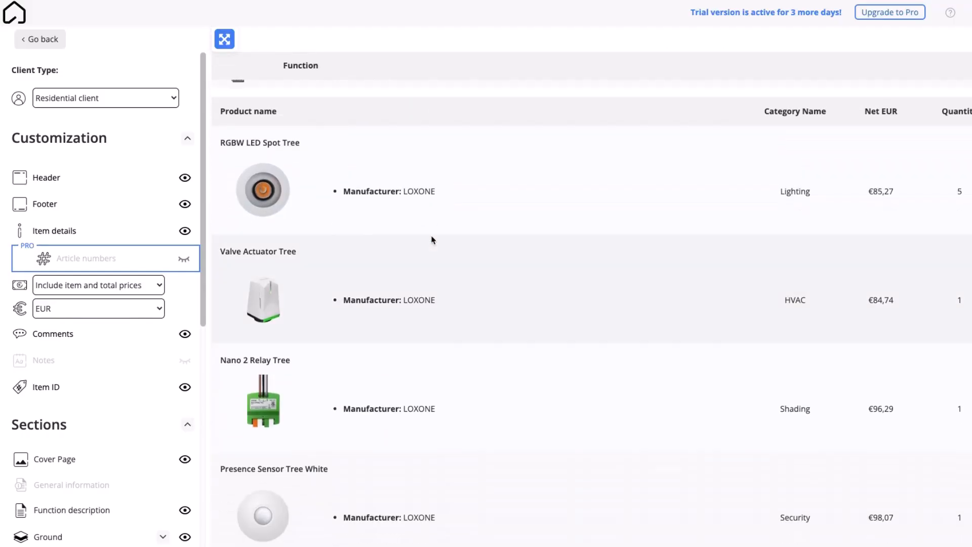
scroll(433, 238, down, 4)
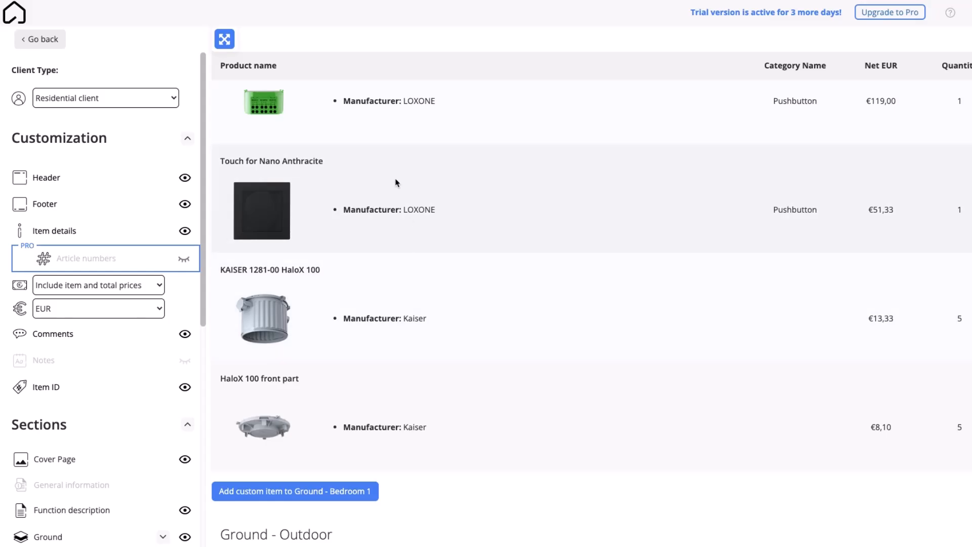
scroll(417, 226, down, 15)
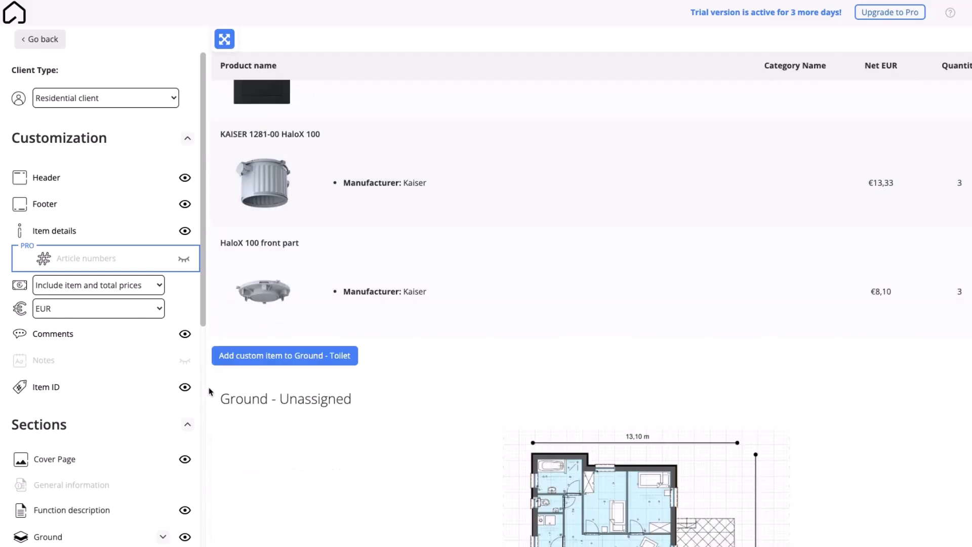
scroll(170, 383, down, 8)
Check the offer's discounts and total cost, and download the offer as a PDF
click(108, 465)
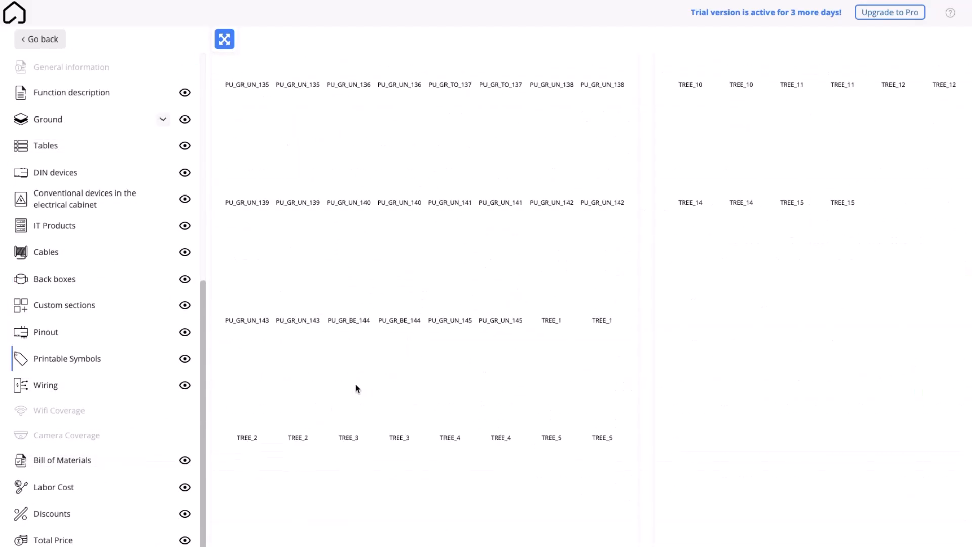
scroll(358, 385, down, 6)
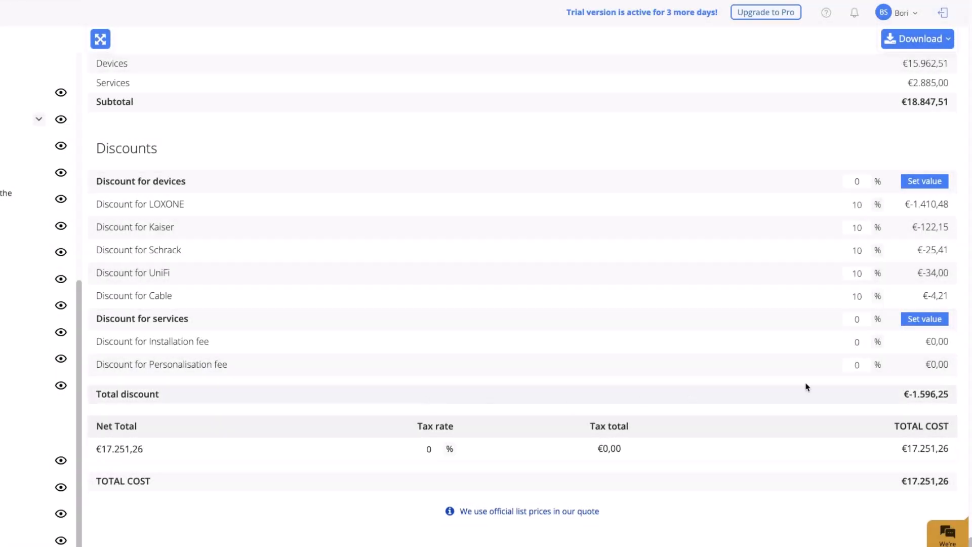
click(919, 39)
click(841, 69)
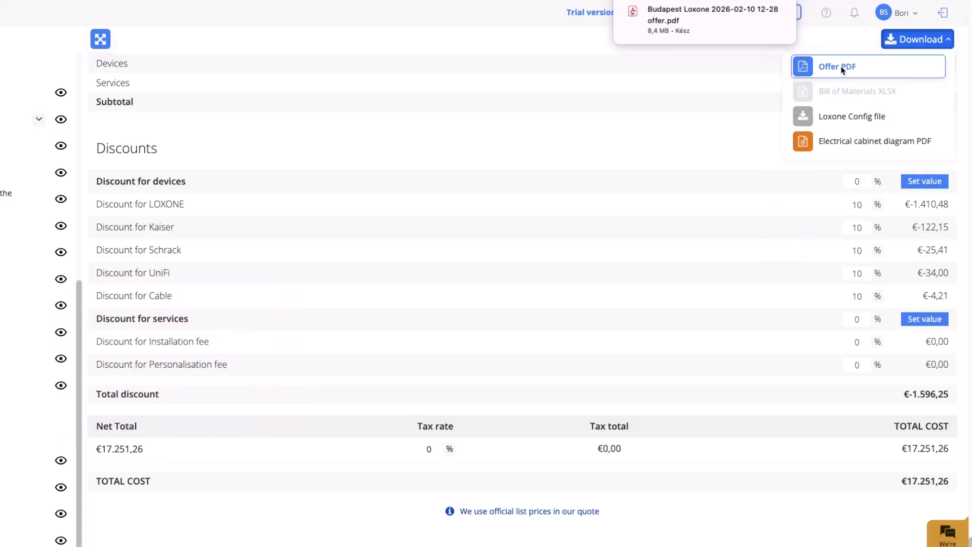
Open the downloaded offer PDF and review its cover, function descriptions, ground plan, DIN devices, cabinet devices, IT products and cables
click(708, 33)
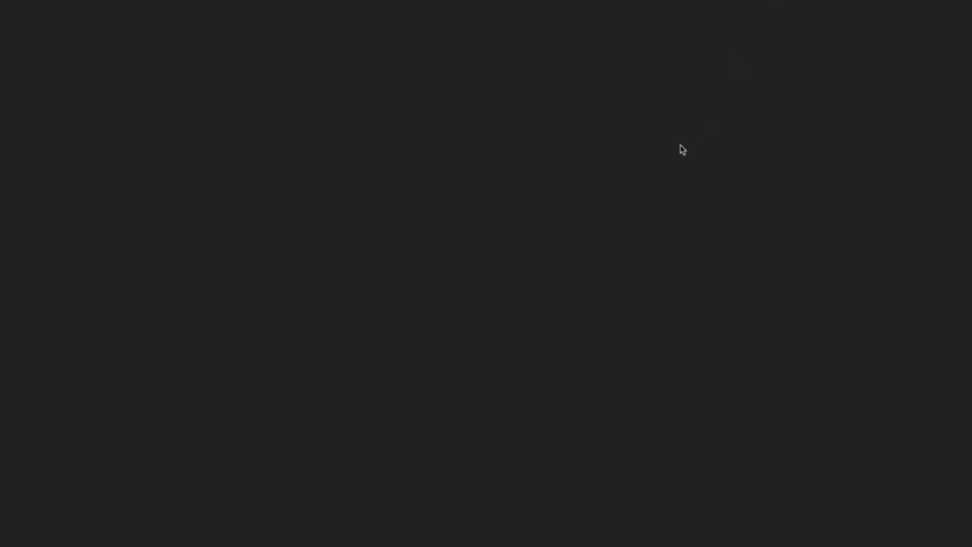
scroll(521, 133, down, 15)
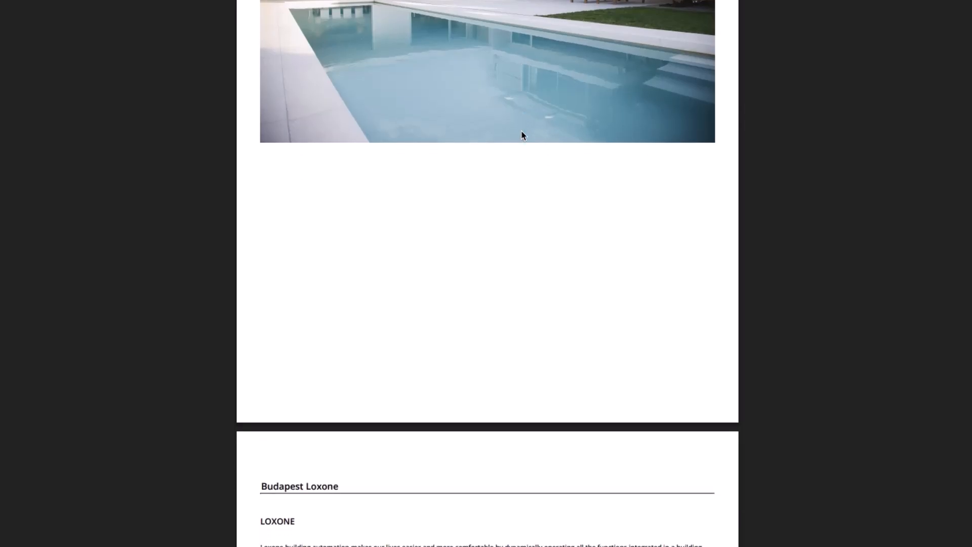
scroll(522, 134, down, 20)
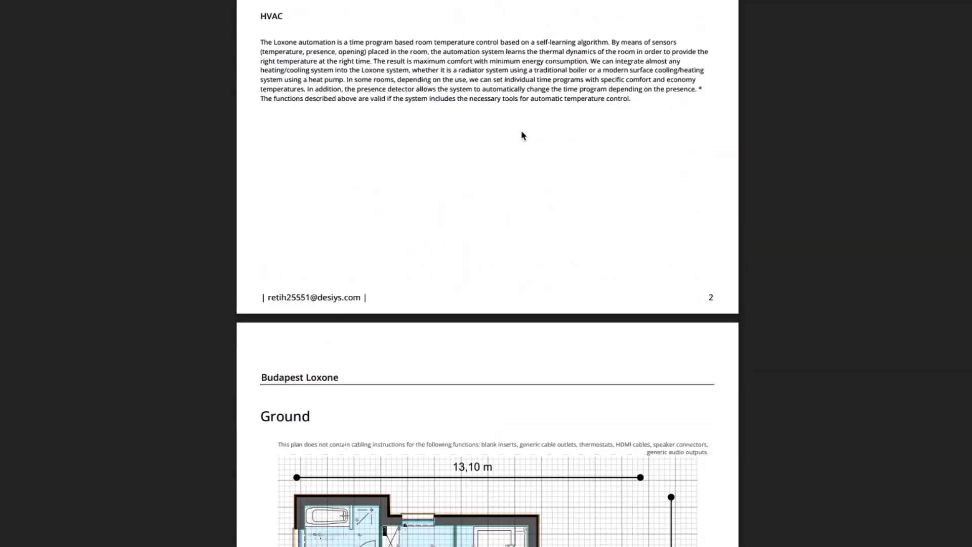
scroll(522, 134, down, 10)
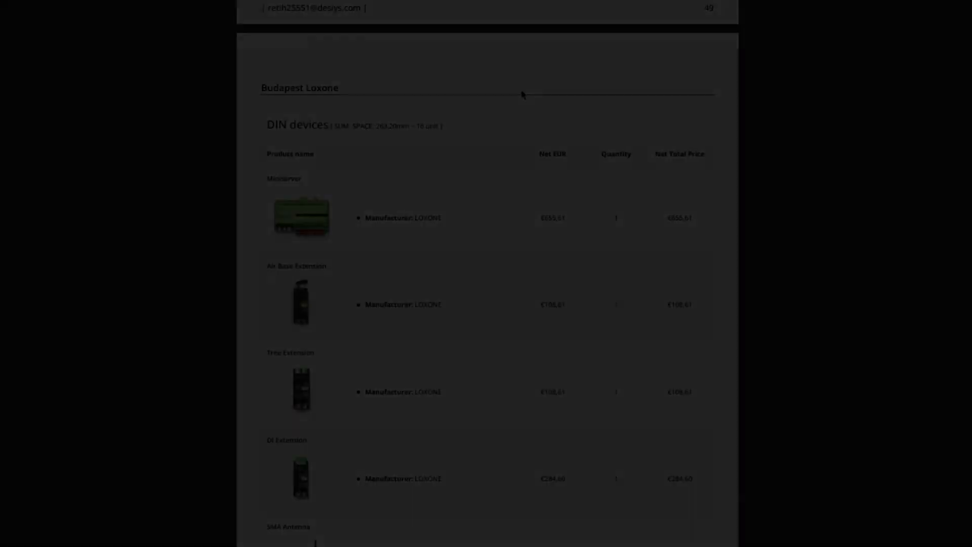
scroll(581, 205, down, 20)
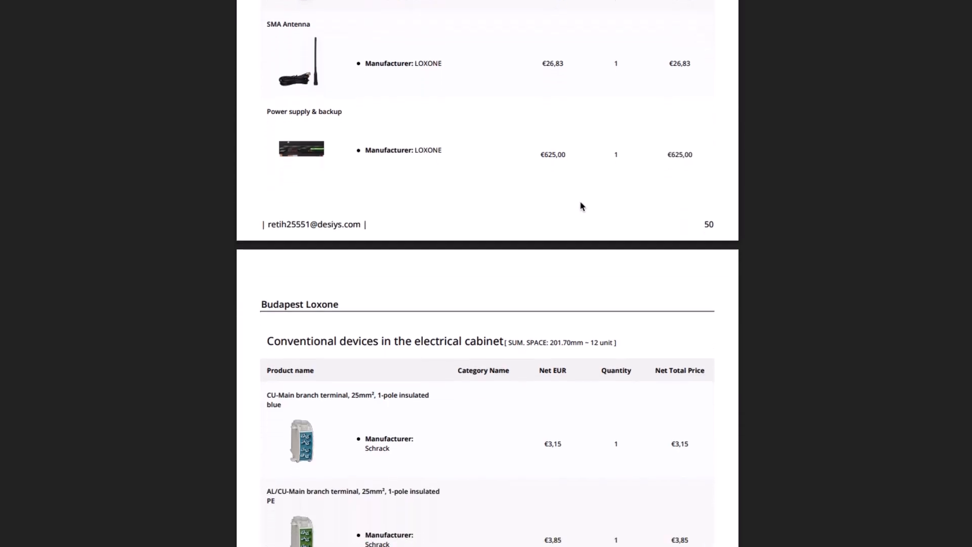
scroll(582, 204, down, 20)
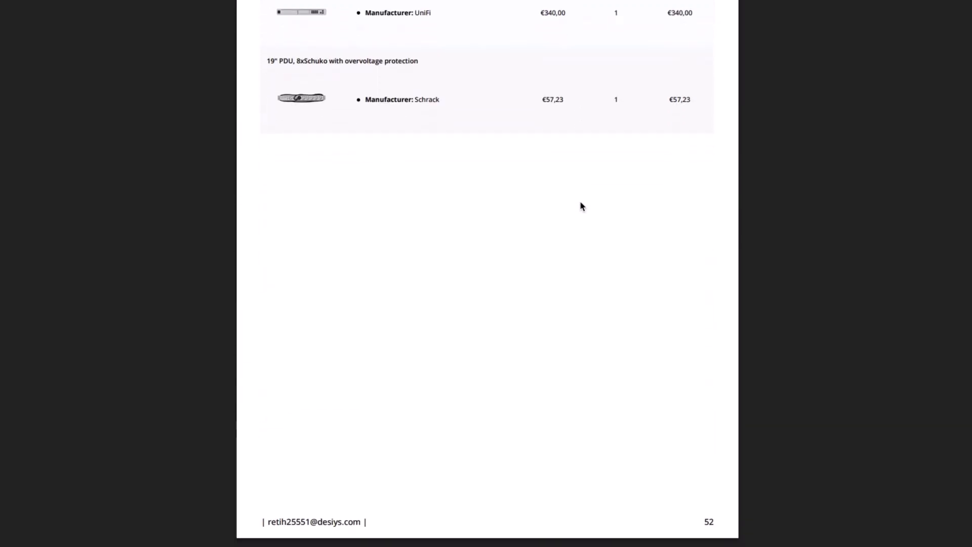
scroll(581, 202, down, 6)
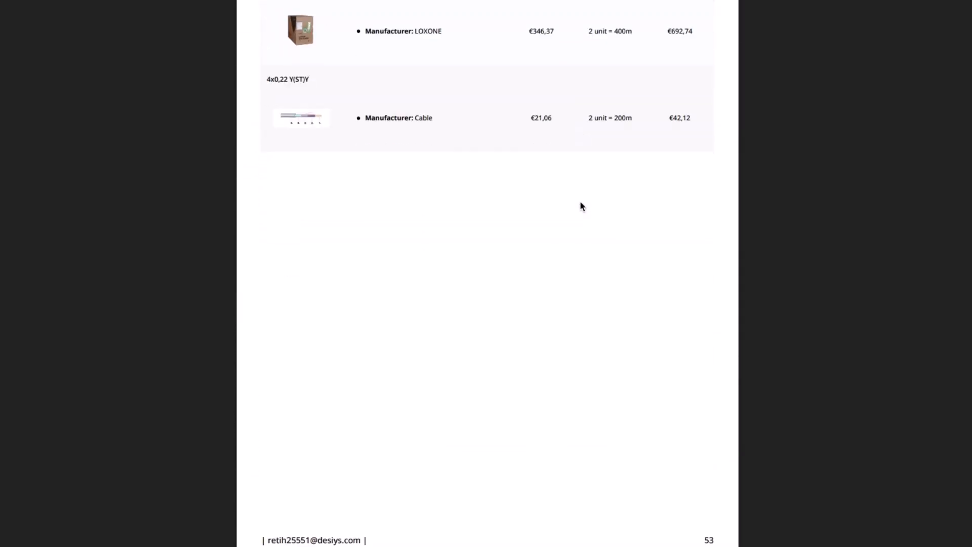
Examine the connection diagrams in the offer PDF for the network device, the Miniserver with its extensions, and the Tree and Air lines
scroll(581, 206, down, 10)
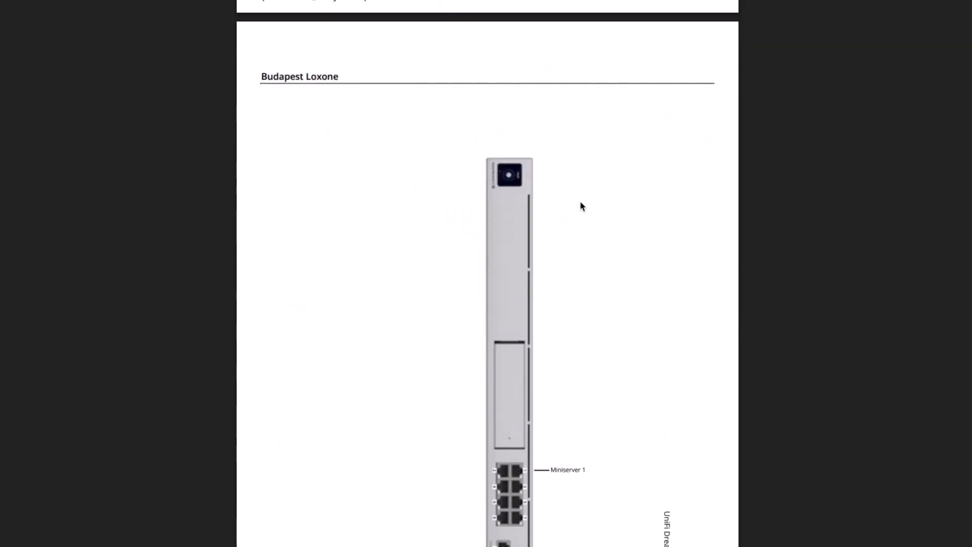
scroll(581, 205, down, 10)
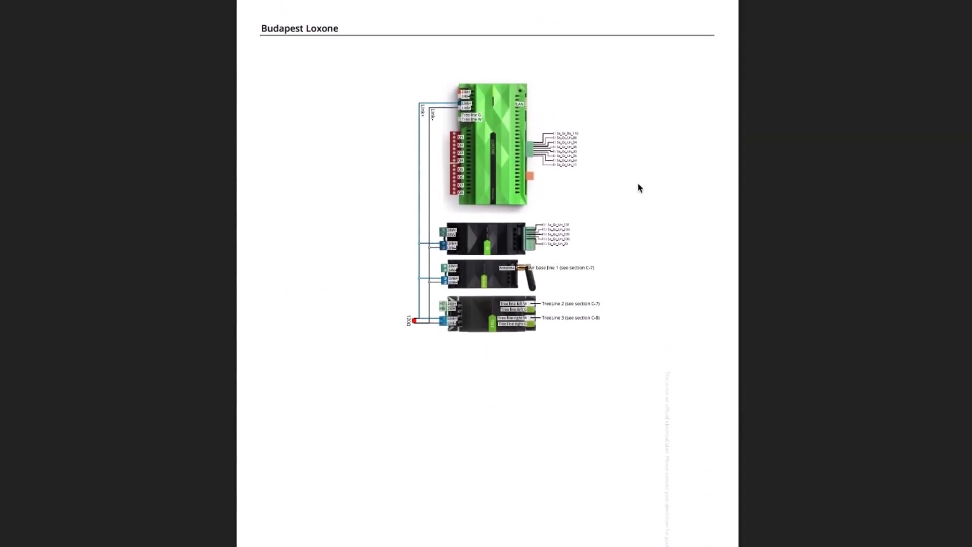
scroll(637, 158, down, 20)
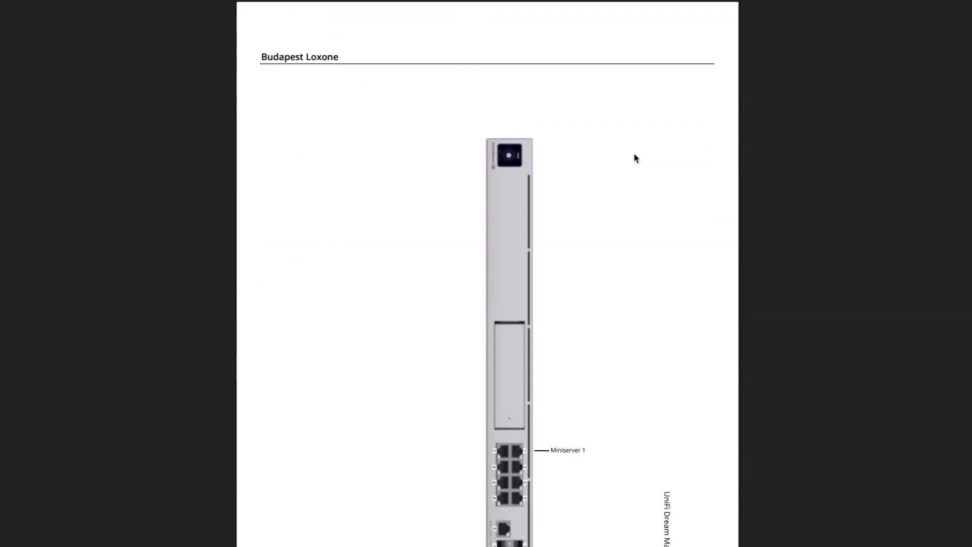
scroll(636, 159, down, 20)
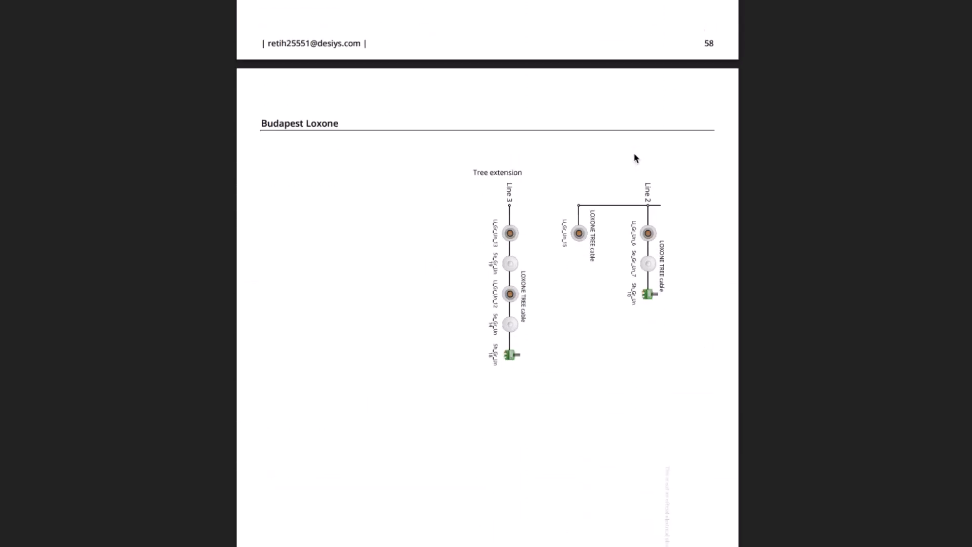
scroll(635, 156, down, 12)
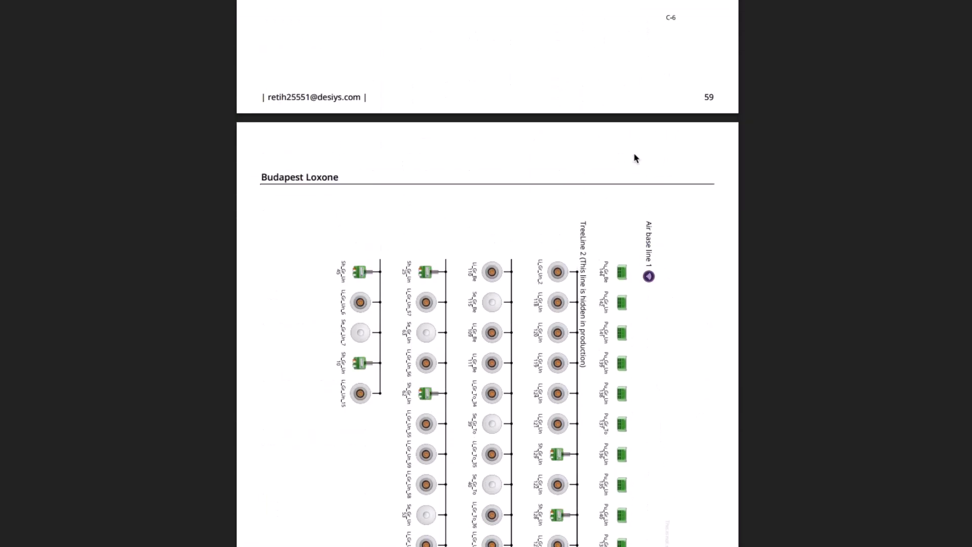
scroll(635, 159, down, 15)
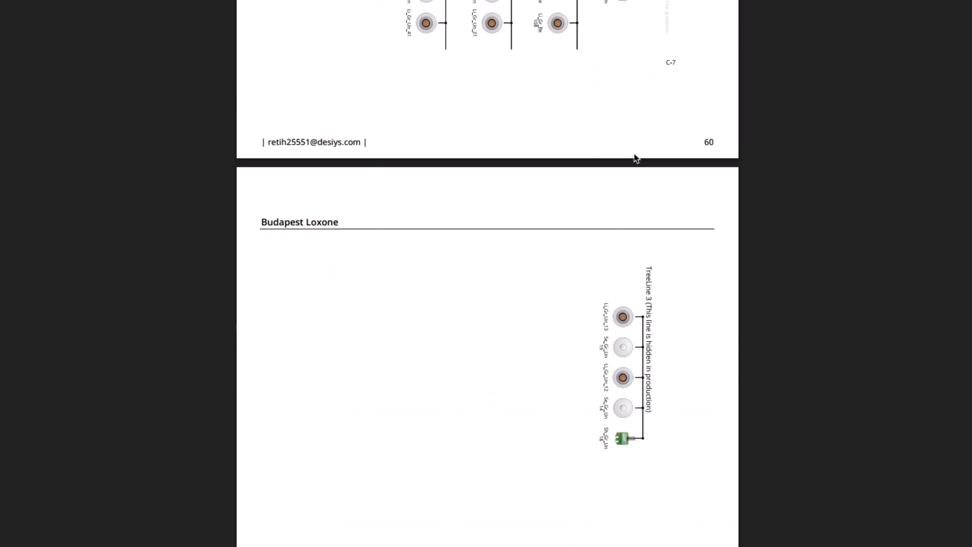